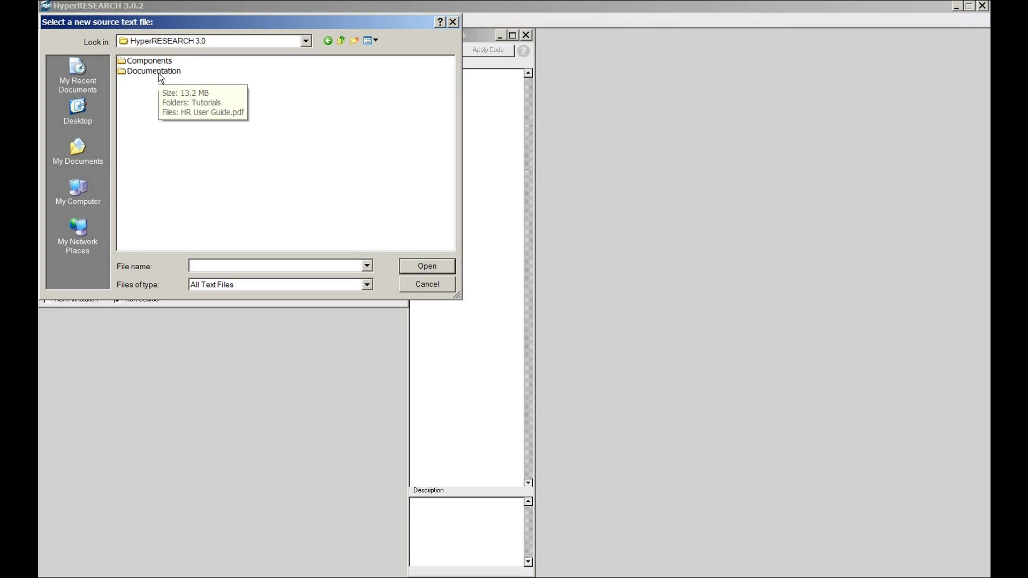
Open Interview 1.txt from Documentation > Tutorials > Cinderella Study as the source
double_click(159, 73)
double_click(142, 61)
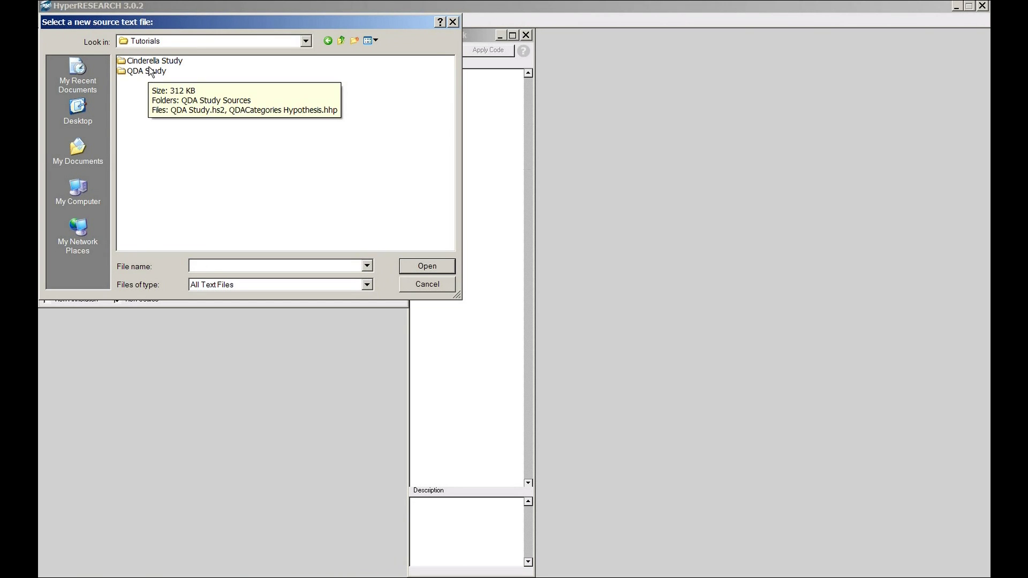
double_click(148, 61)
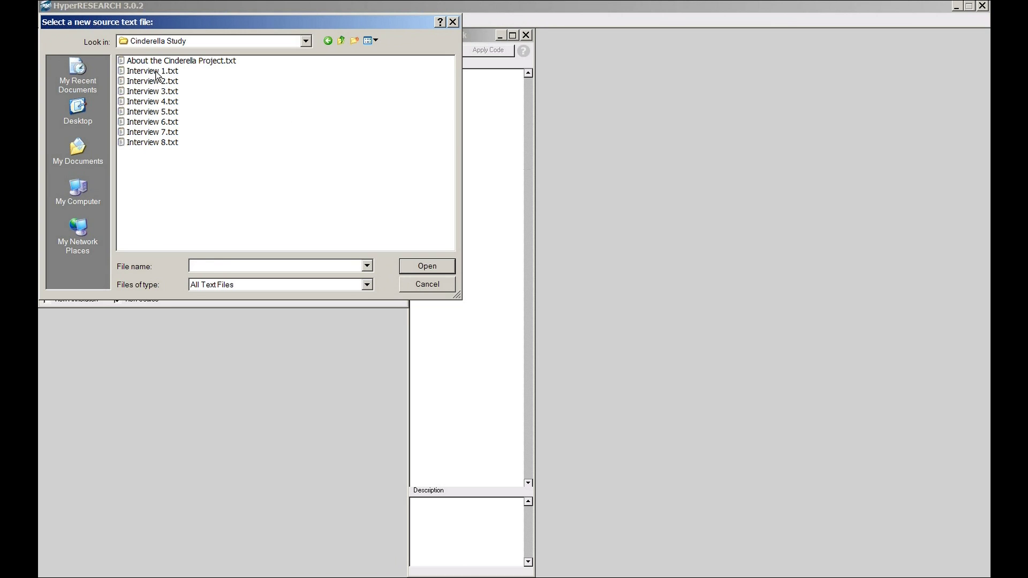
double_click(155, 72)
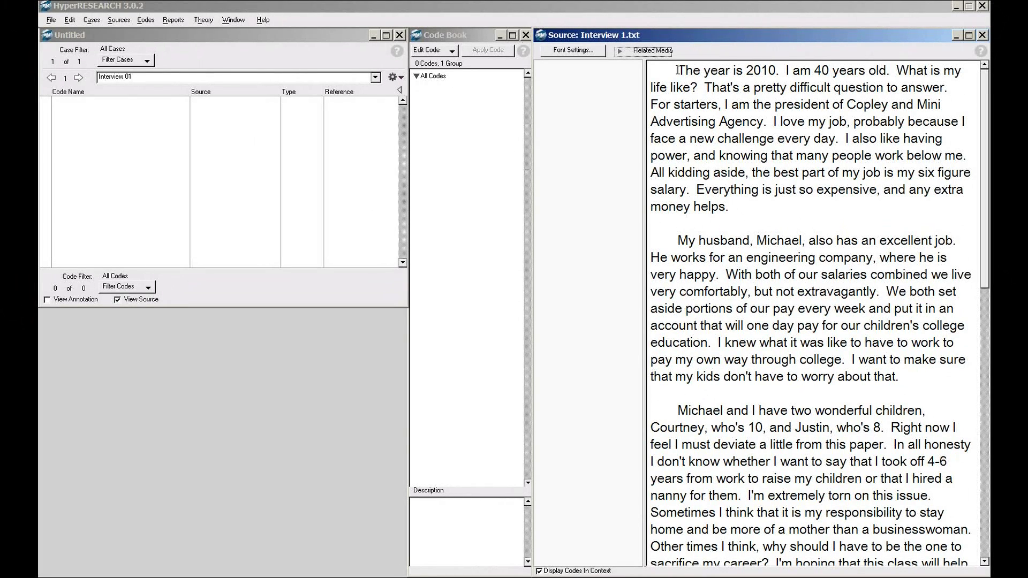
Create a new code named Date and apply it to 'The year is 2010'
drag(677, 70, 776, 70)
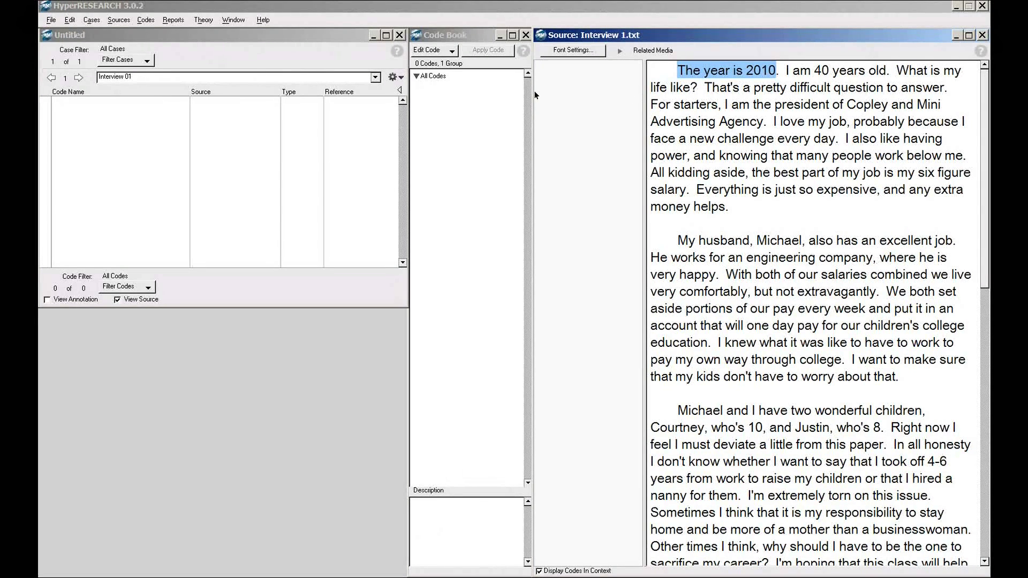
click(451, 53)
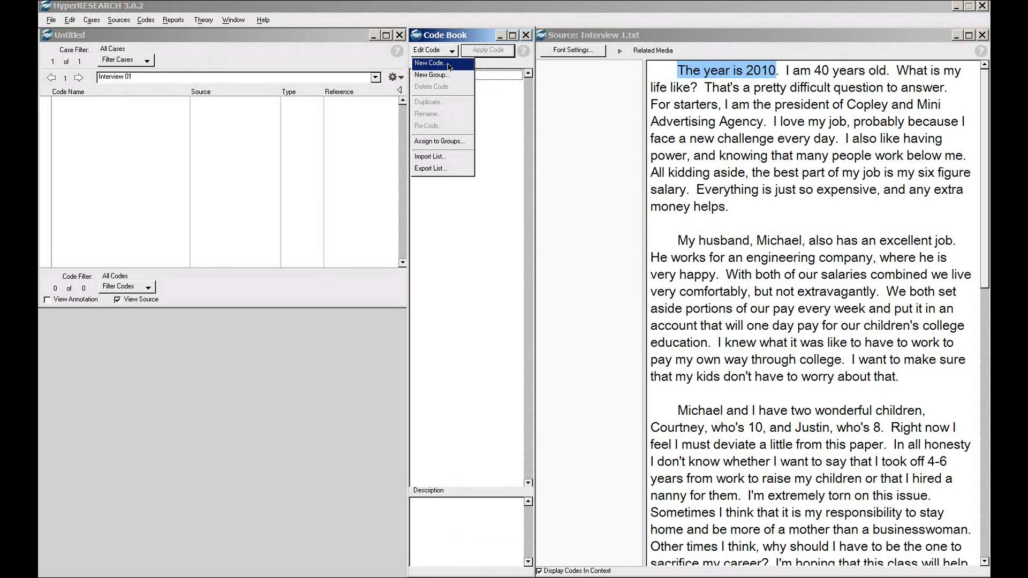
click(449, 64)
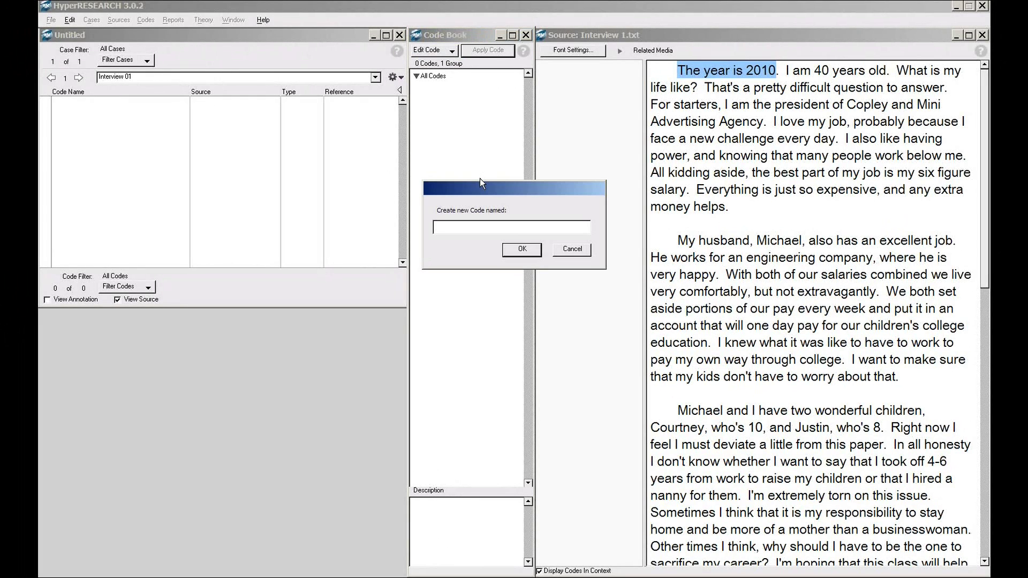
text(Date)
click(521, 249)
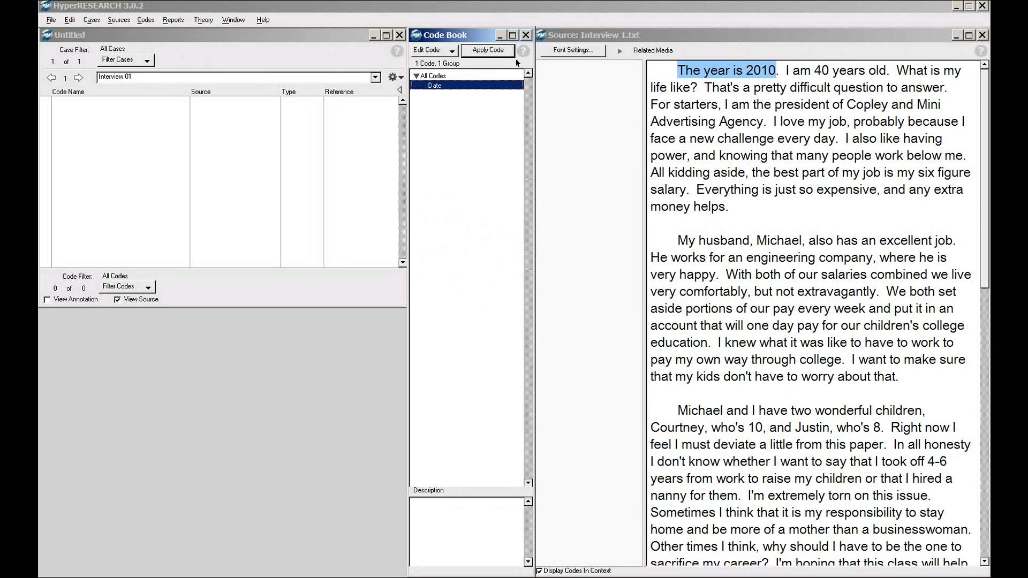
click(487, 50)
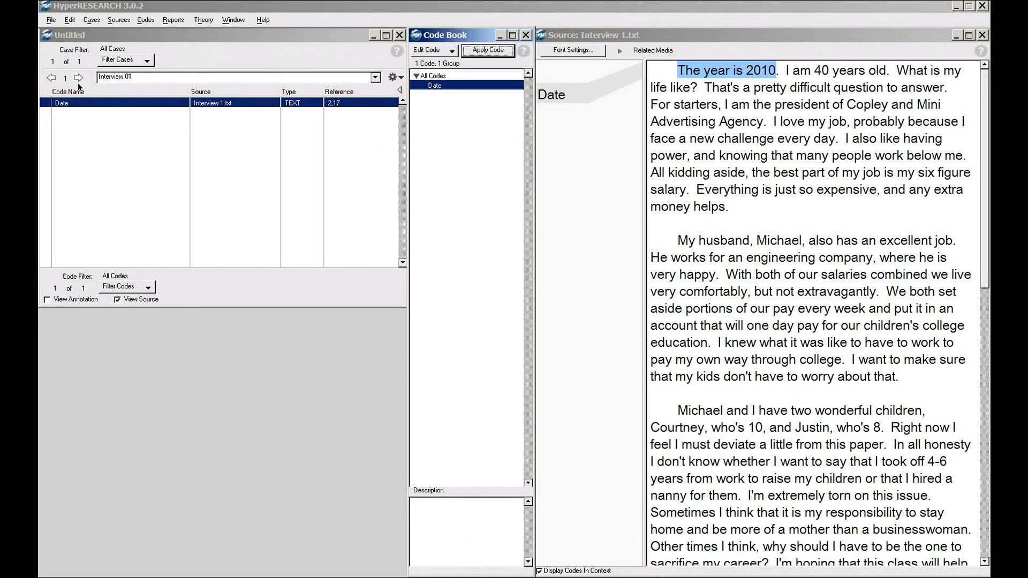
click(412, 87)
Create a Relationship with Husband code and apply it to the paragraph about the husband
drag(676, 239, 898, 378)
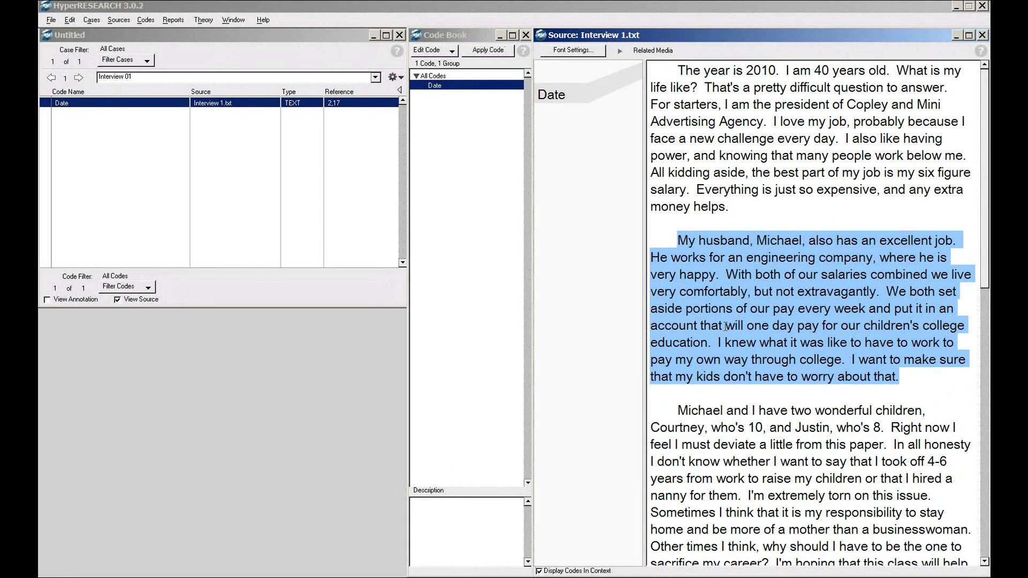
click(450, 50)
click(447, 67)
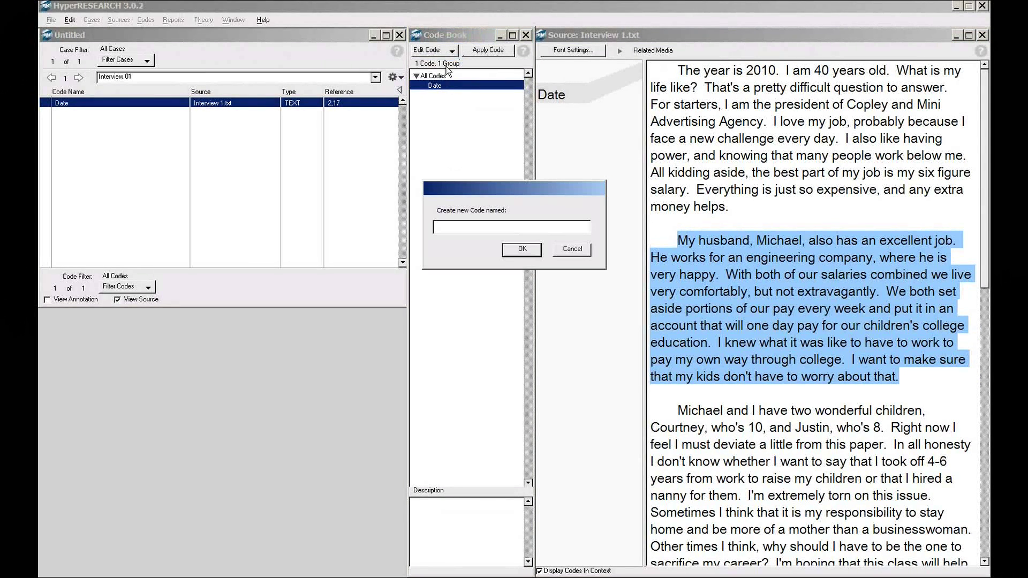
text(Relationaship with Husband)
click(536, 252)
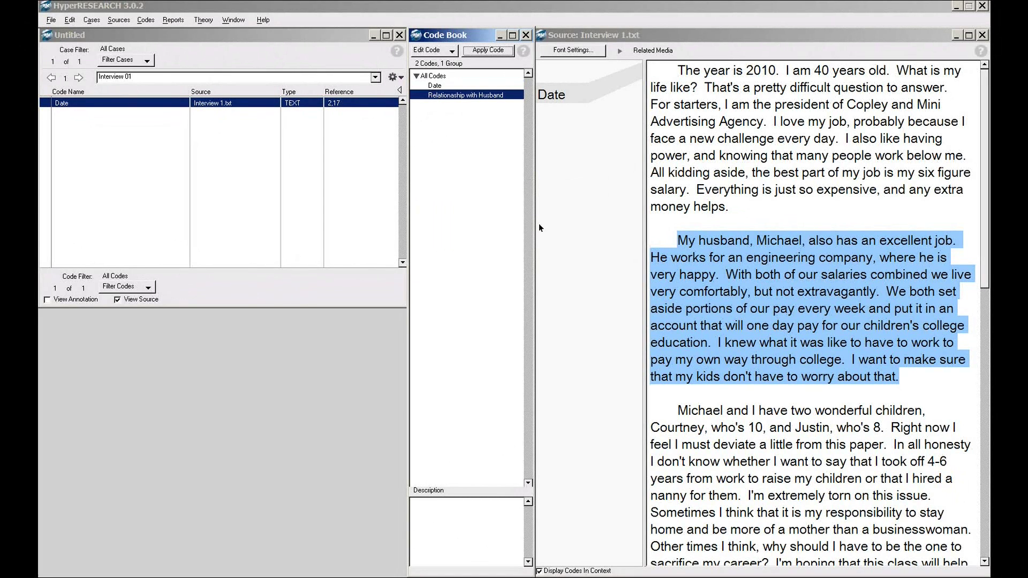
click(483, 52)
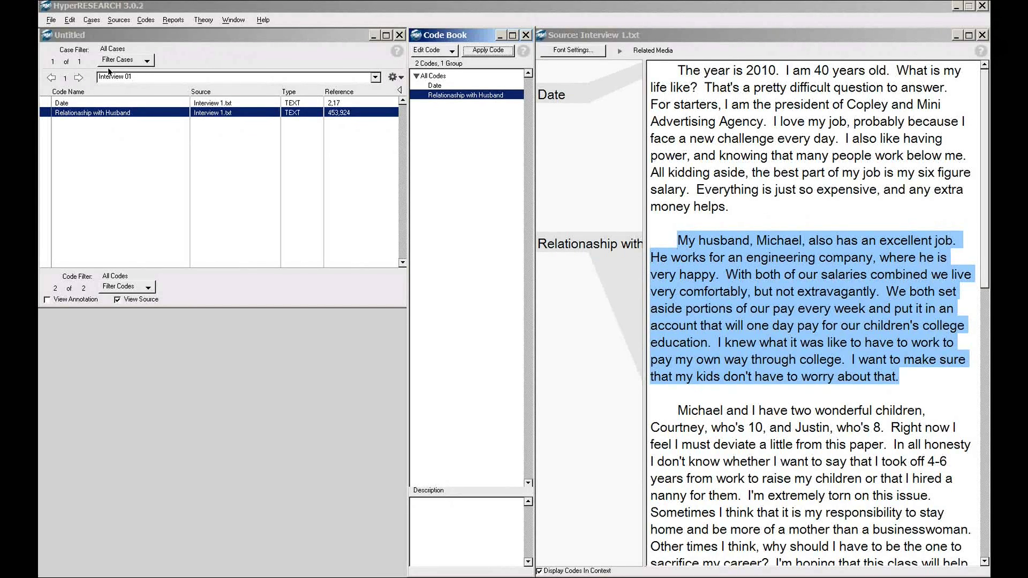
Open Interview 2.txt as the new text source
click(118, 20)
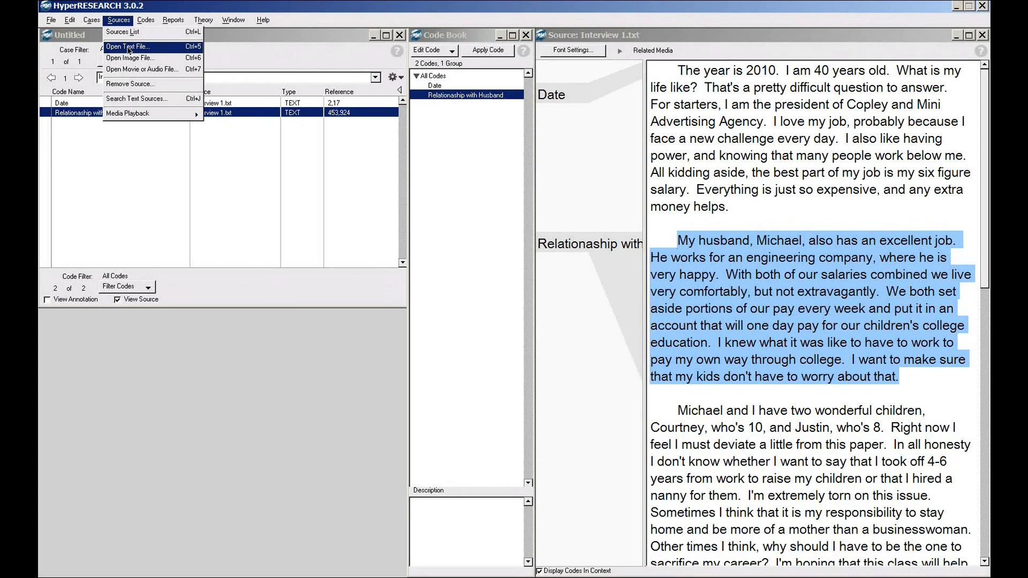
click(129, 51)
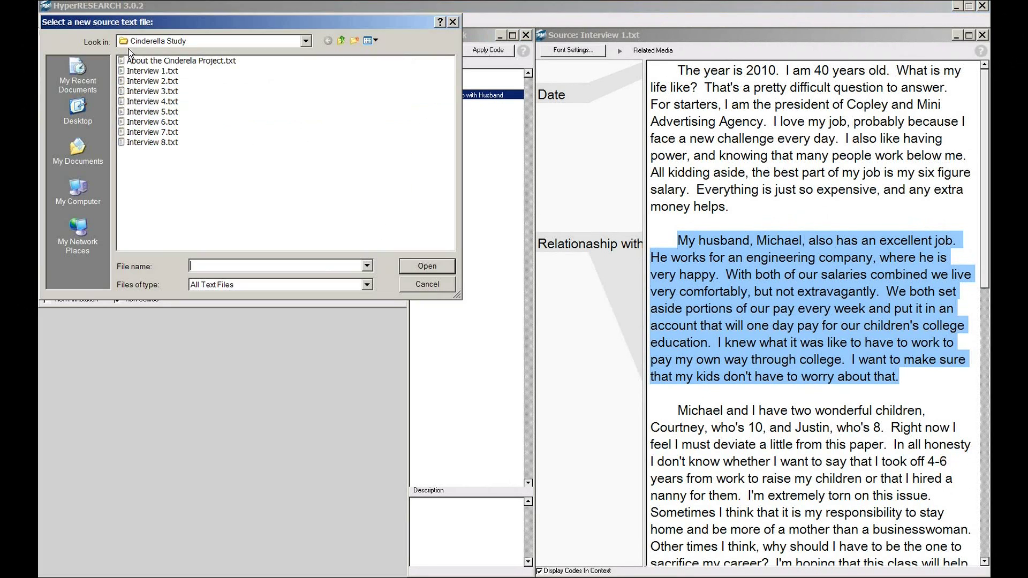
click(157, 82)
double_click(157, 82)
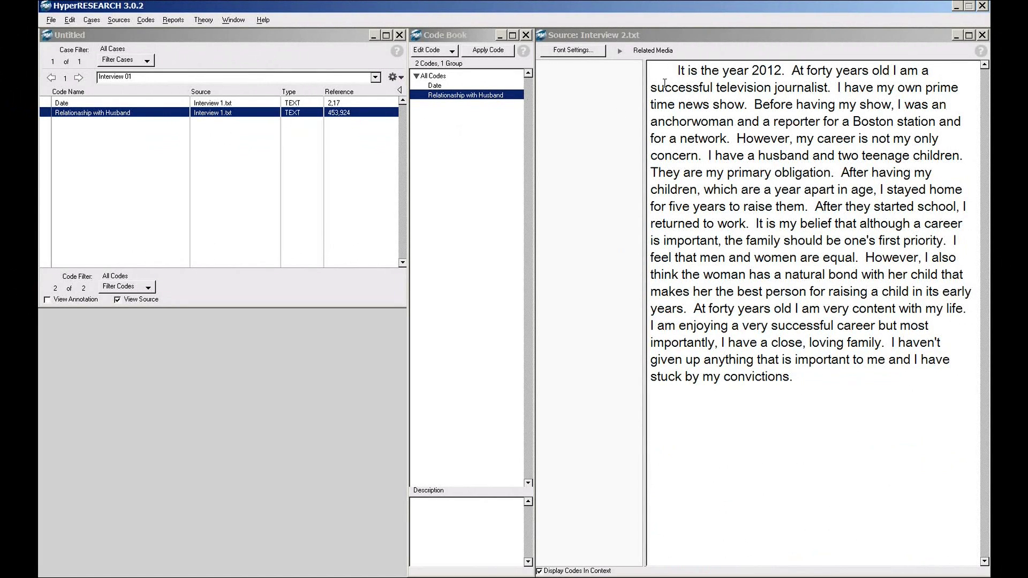
Apply the Date code to the opening line 'It is the year 2012'
drag(677, 71, 782, 71)
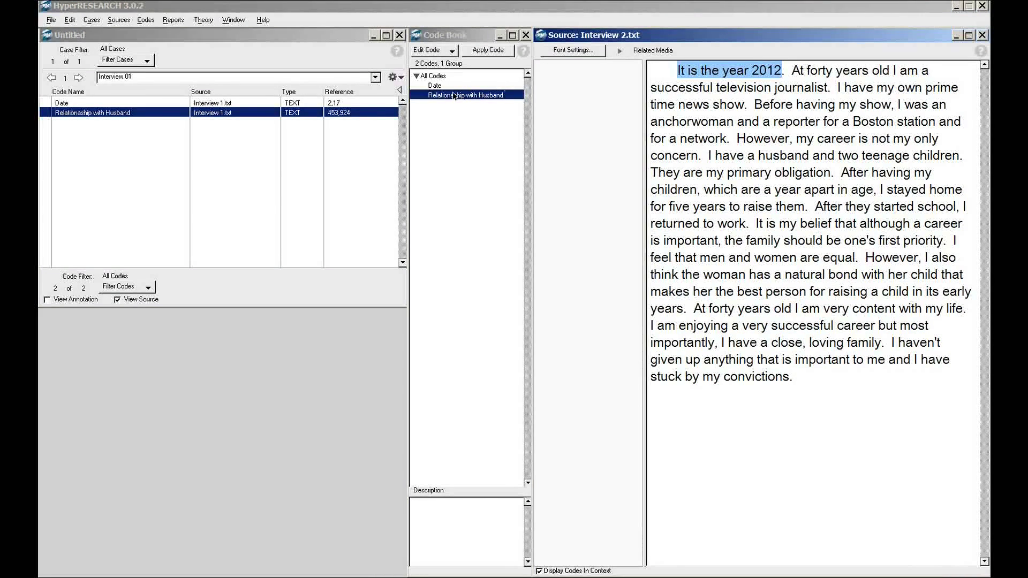
click(438, 86)
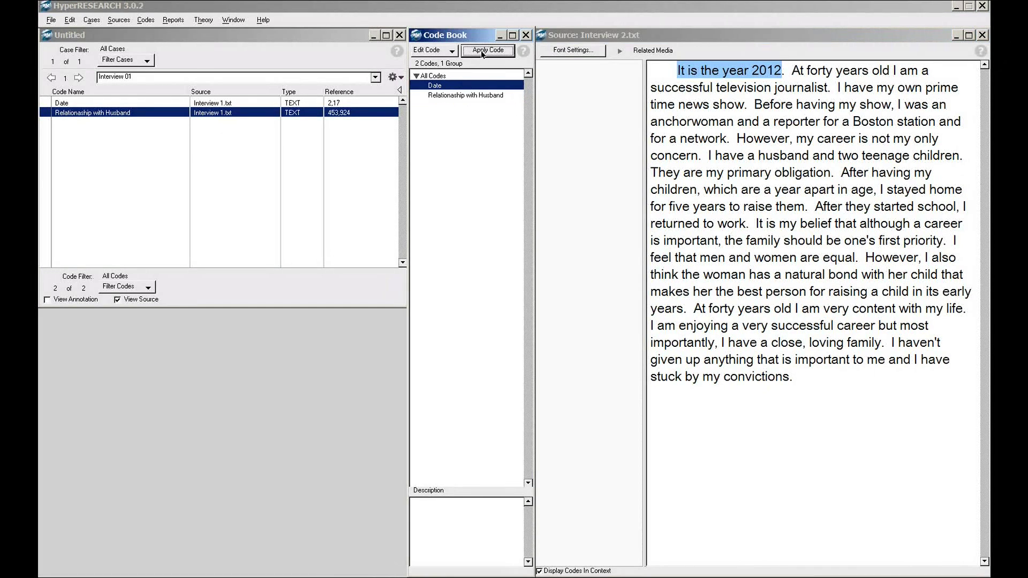
click(481, 50)
click(491, 51)
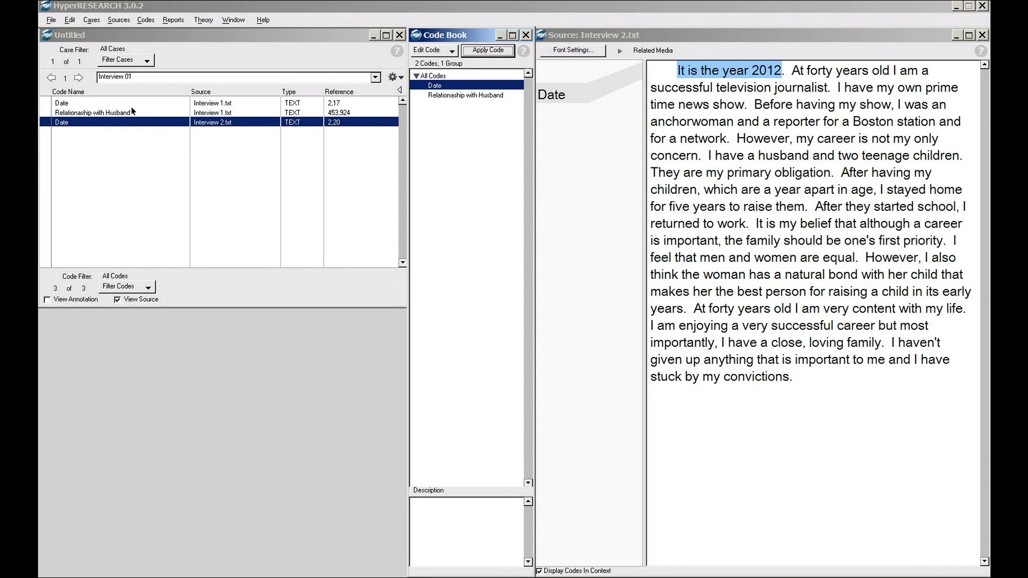
Create a new case named Interview 02
click(93, 21)
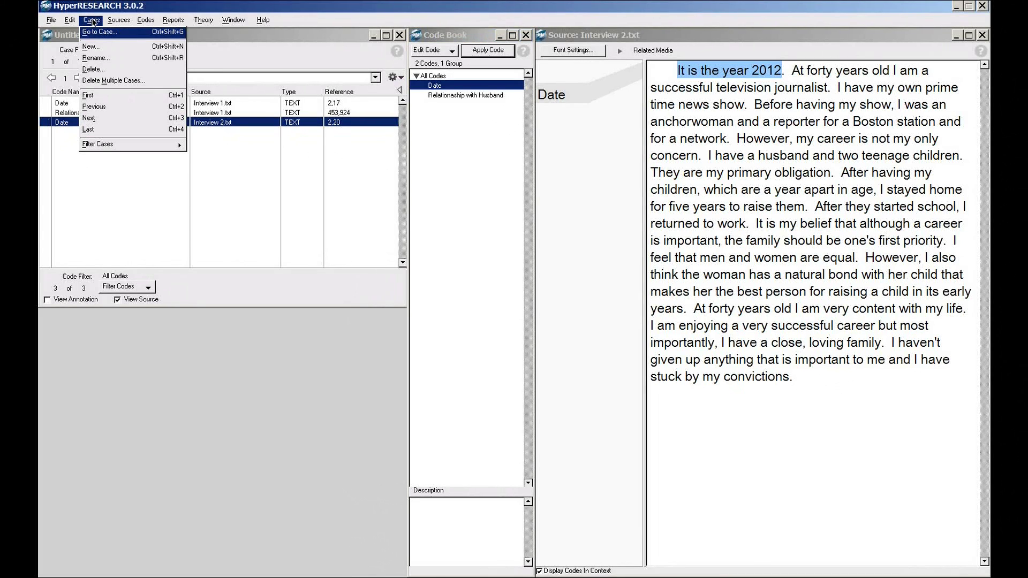
click(95, 47)
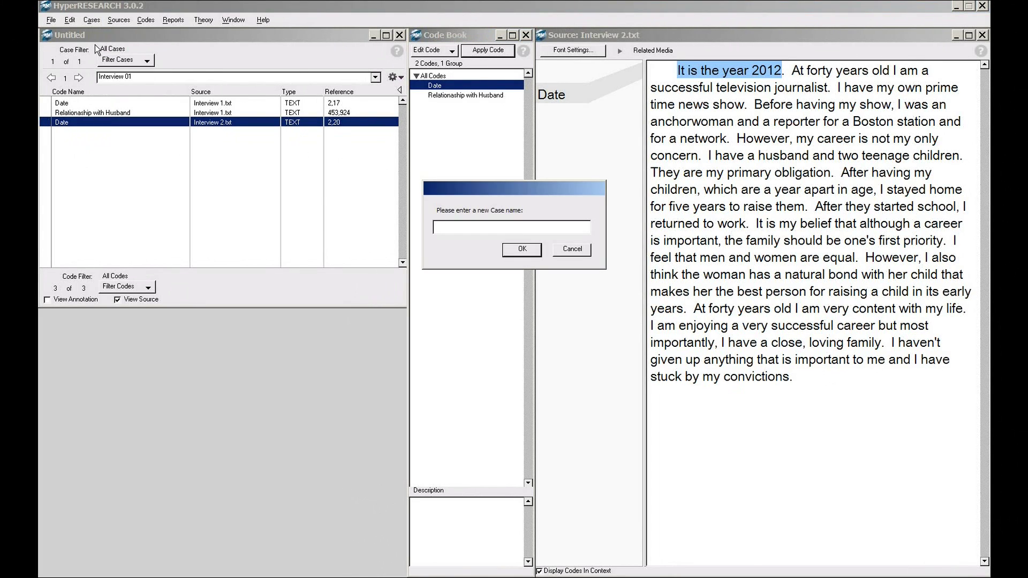
text(Interview 02)
key(Return)
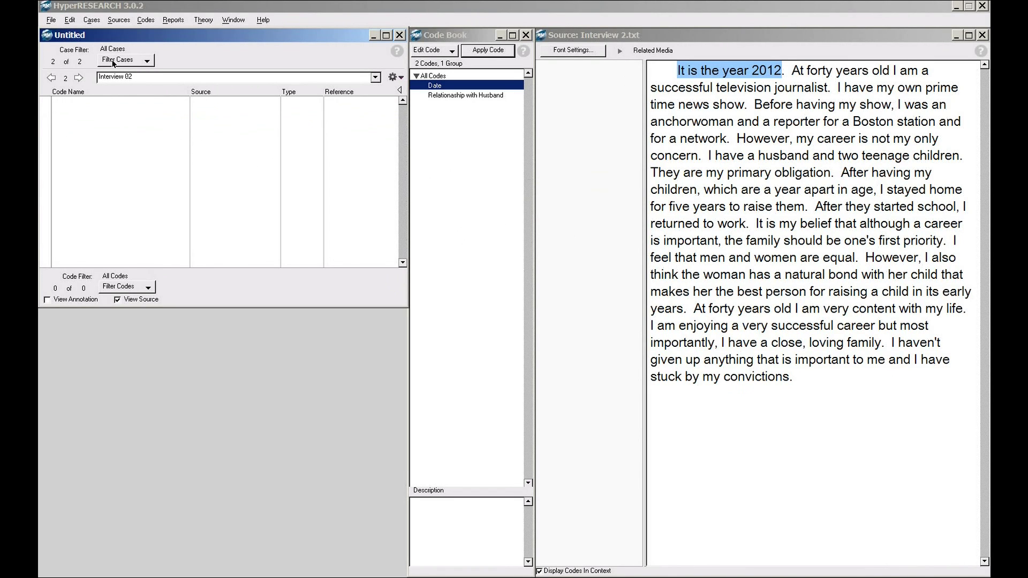
Switch the current case back to Interview 01
click(52, 78)
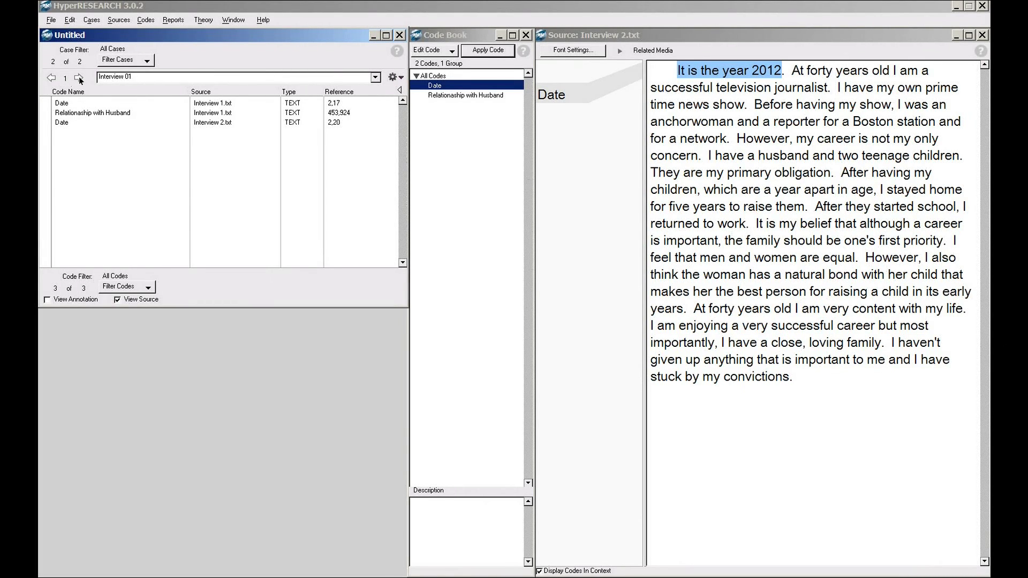
click(79, 78)
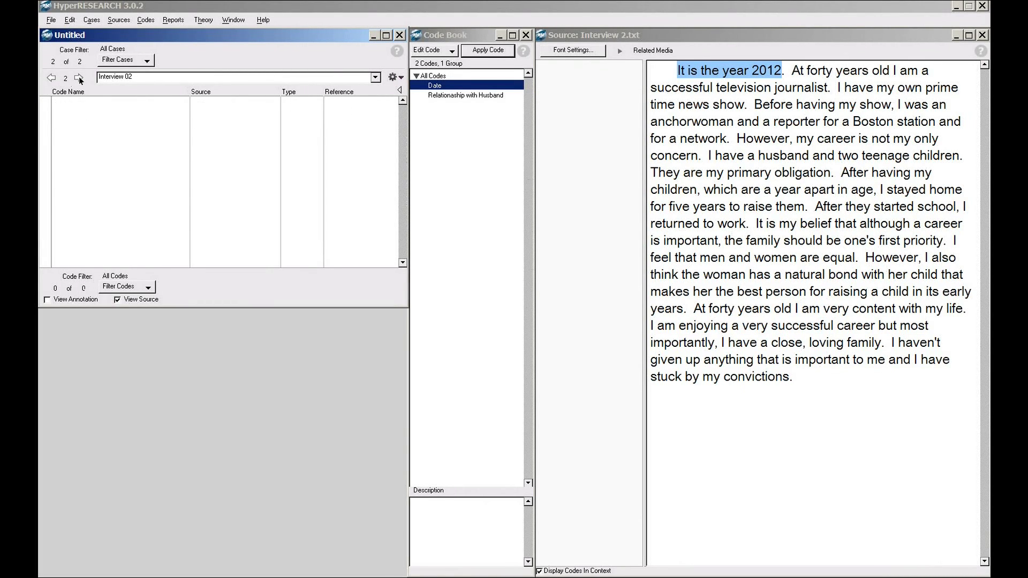
click(376, 77)
click(340, 88)
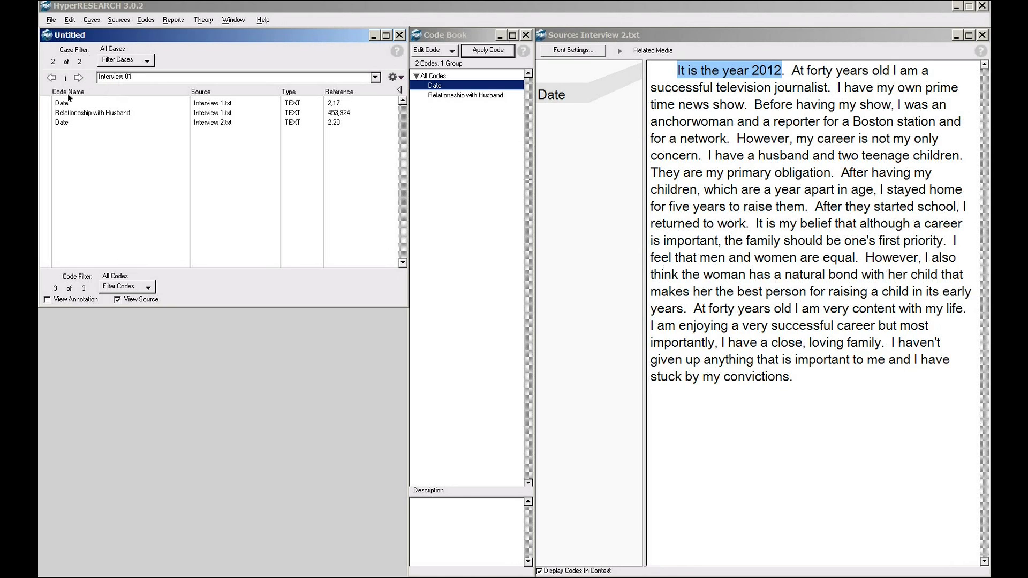
Cut the Interview 2.txt Date coding from Interview 01 and paste it into case Interview 02
click(84, 123)
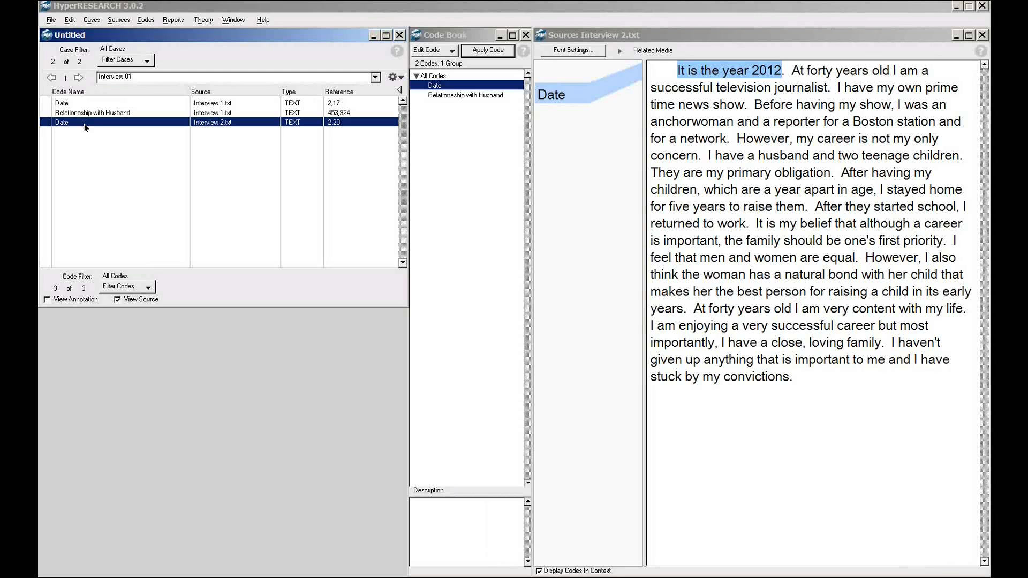
click(72, 22)
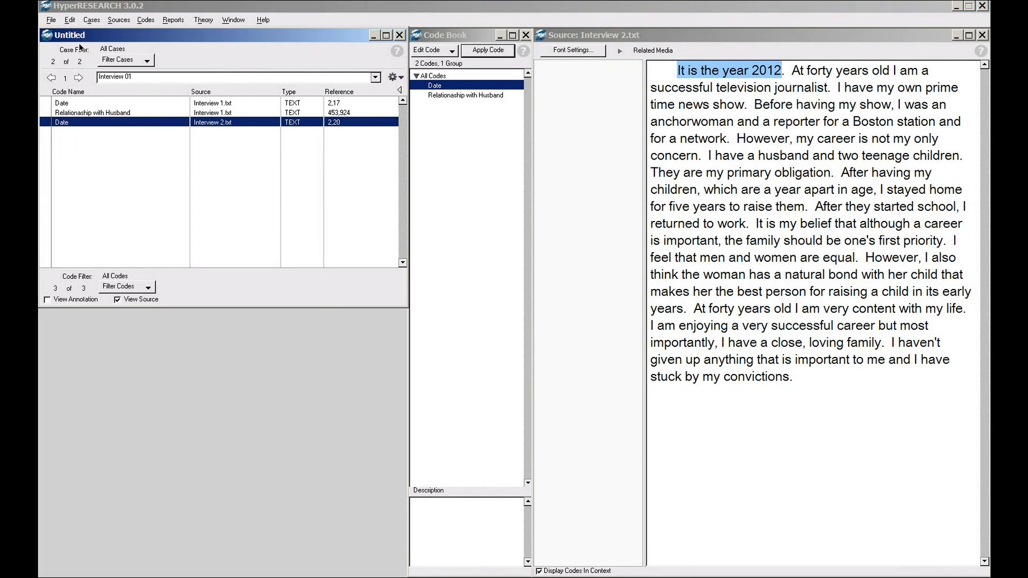
click(81, 47)
click(79, 78)
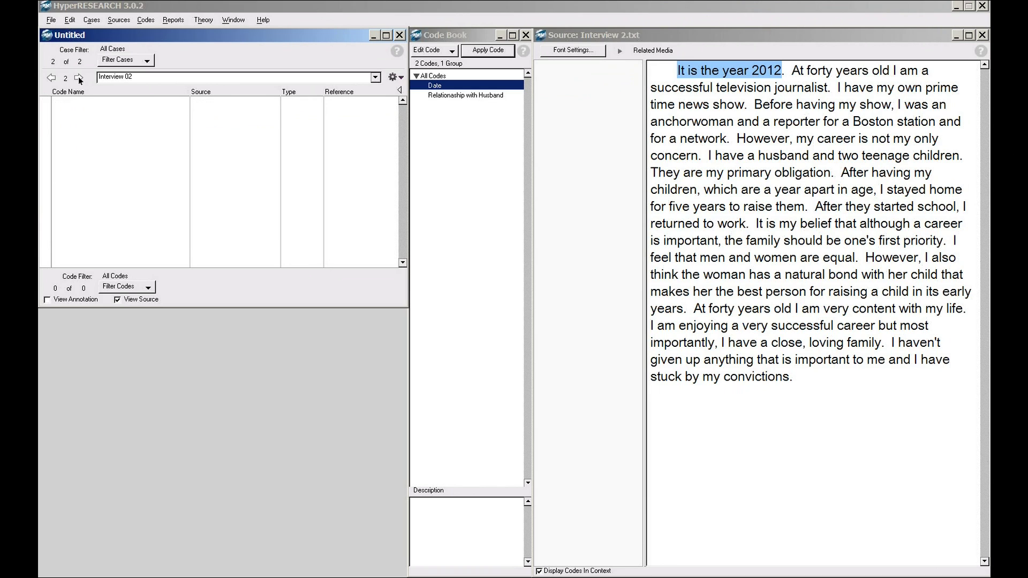
click(68, 21)
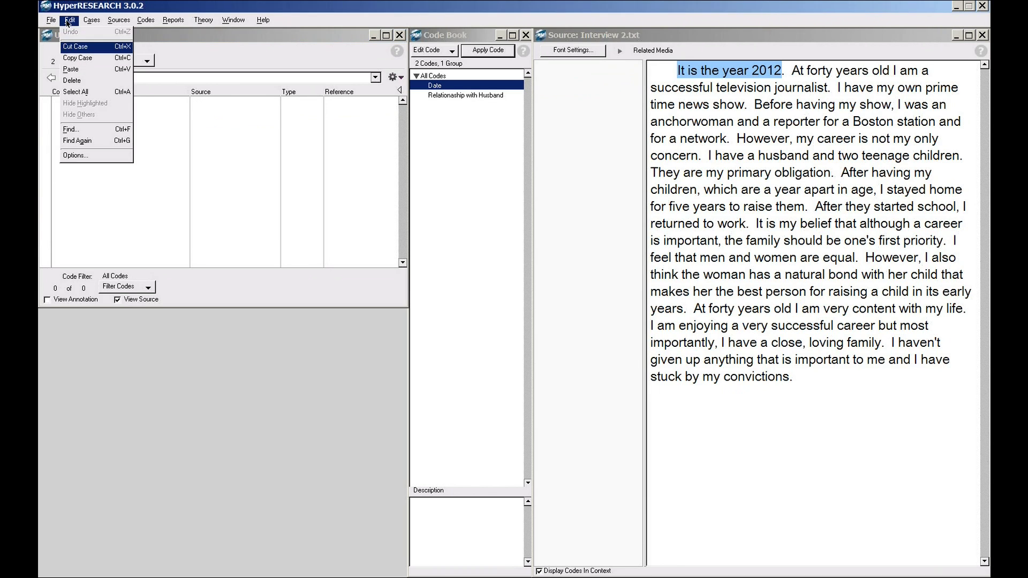
click(78, 70)
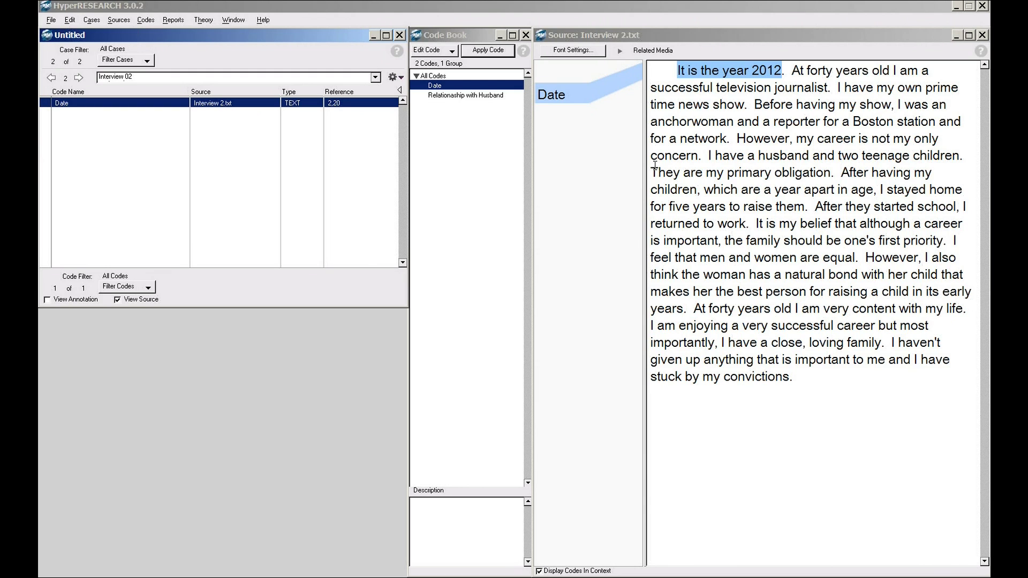
Code the passage from 'They are my primary obligation' onward as Relationship with Husband
drag(650, 173, 796, 384)
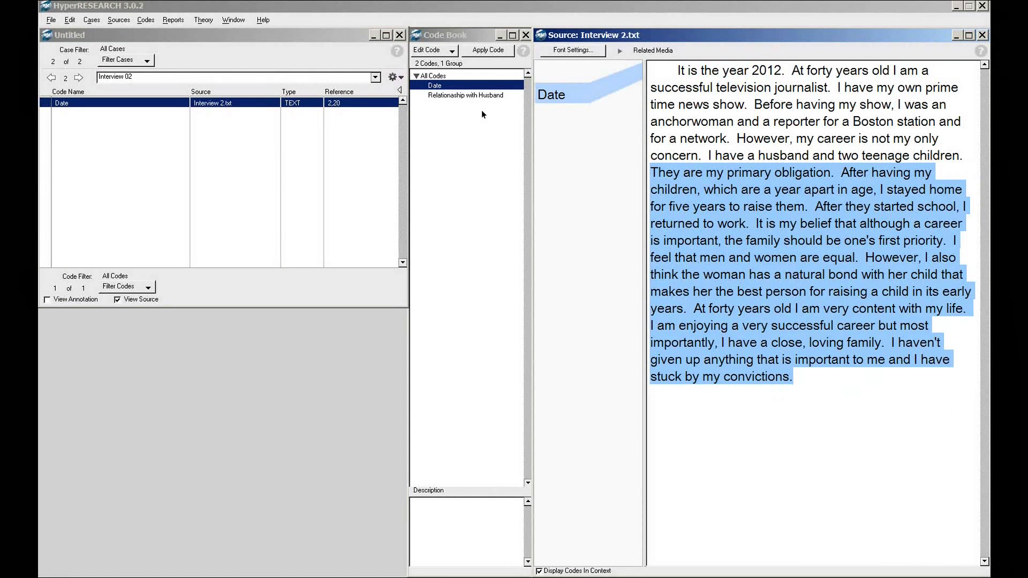
click(478, 96)
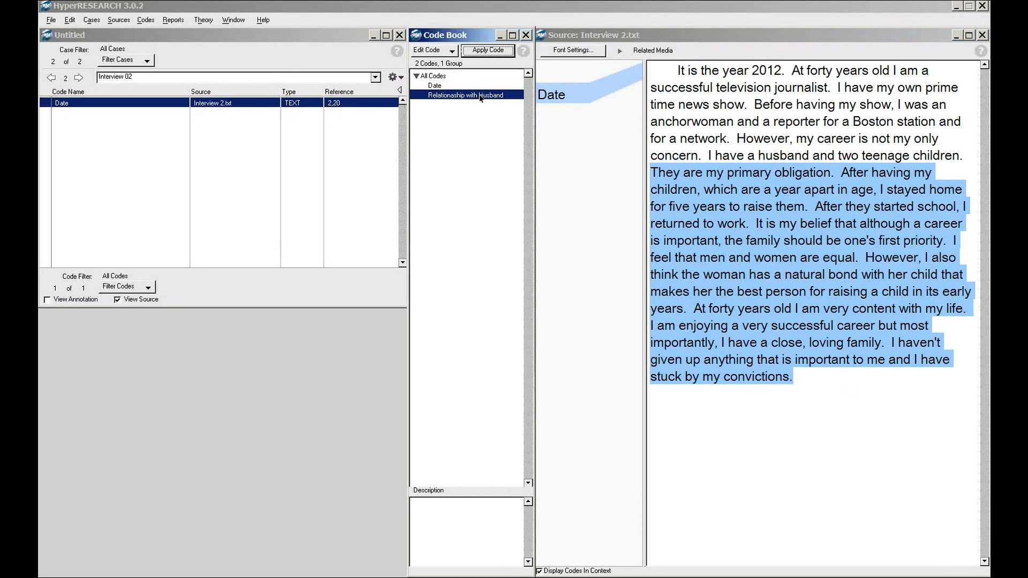
click(500, 53)
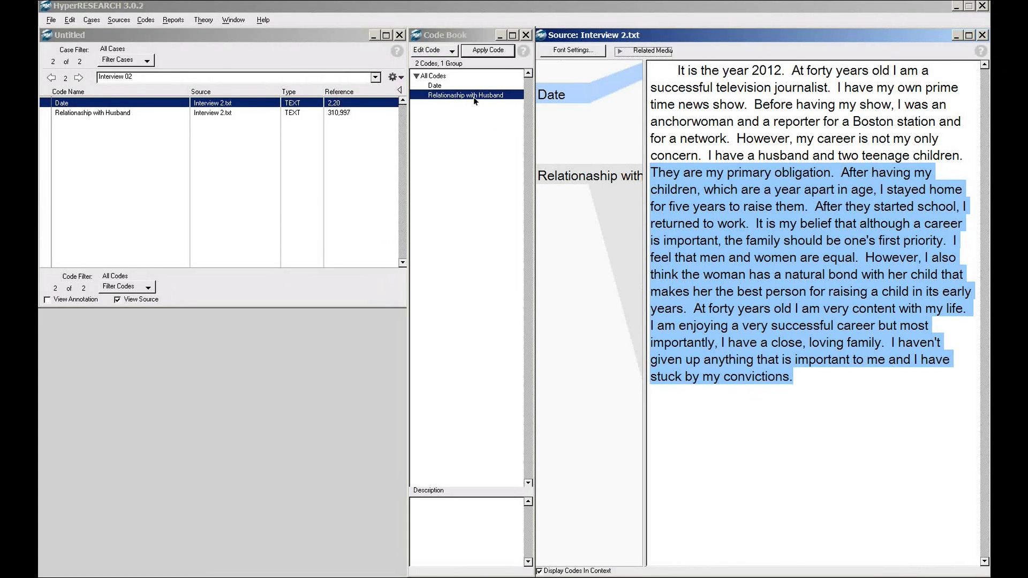
Add two new codes, View on Life and Wants Children, to the code book
click(449, 52)
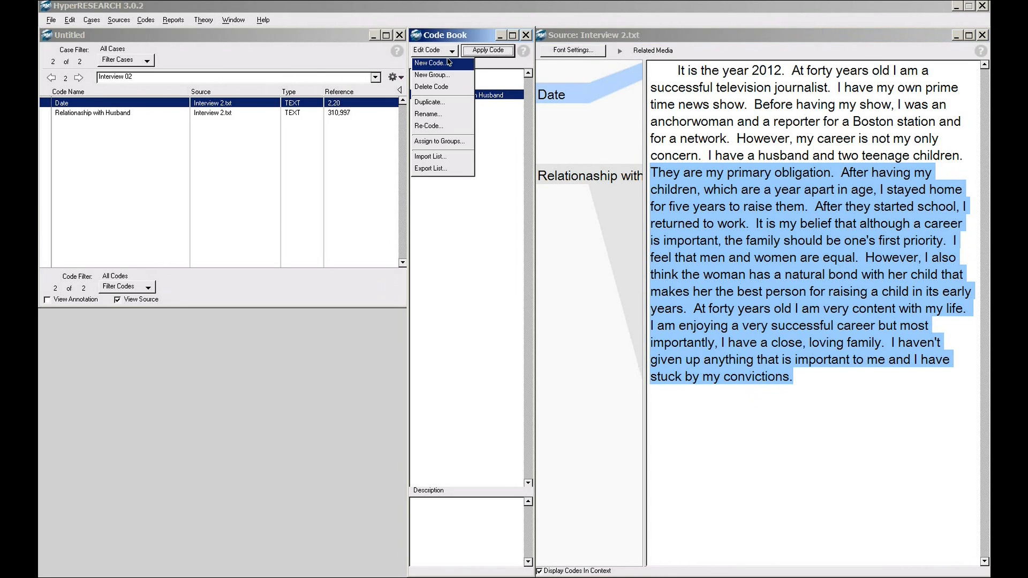
click(449, 63)
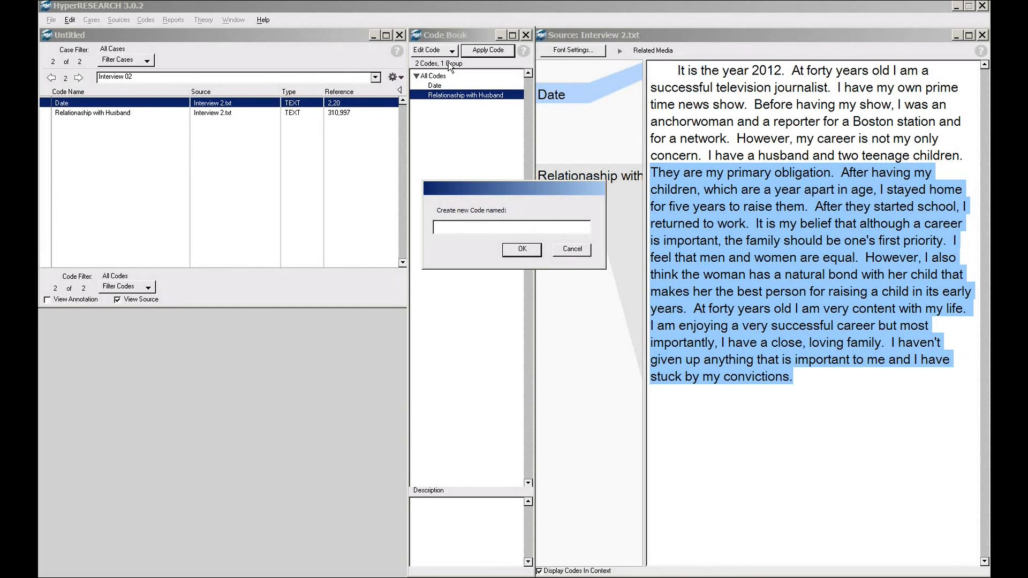
text(View on Life)
click(520, 248)
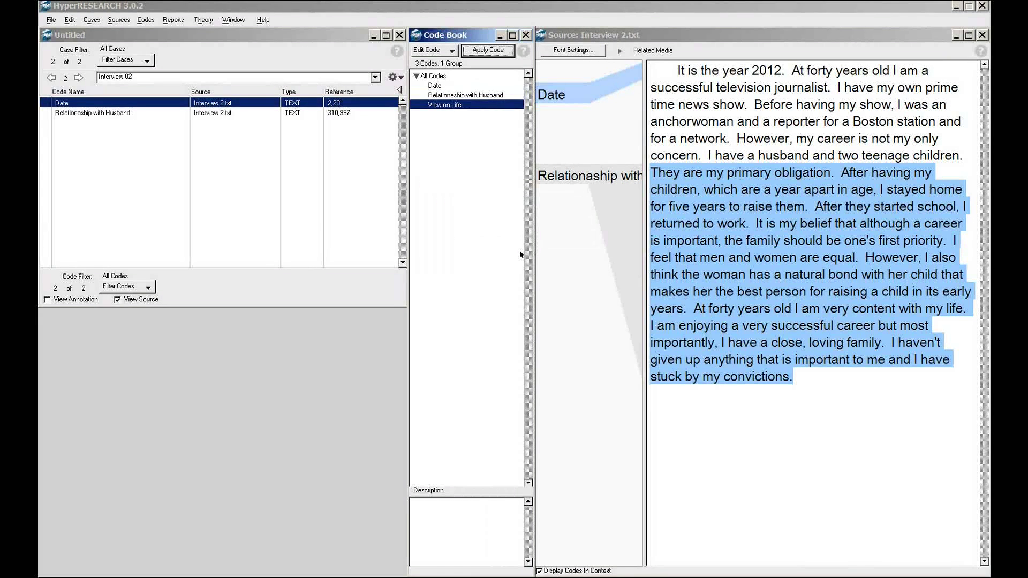
click(432, 51)
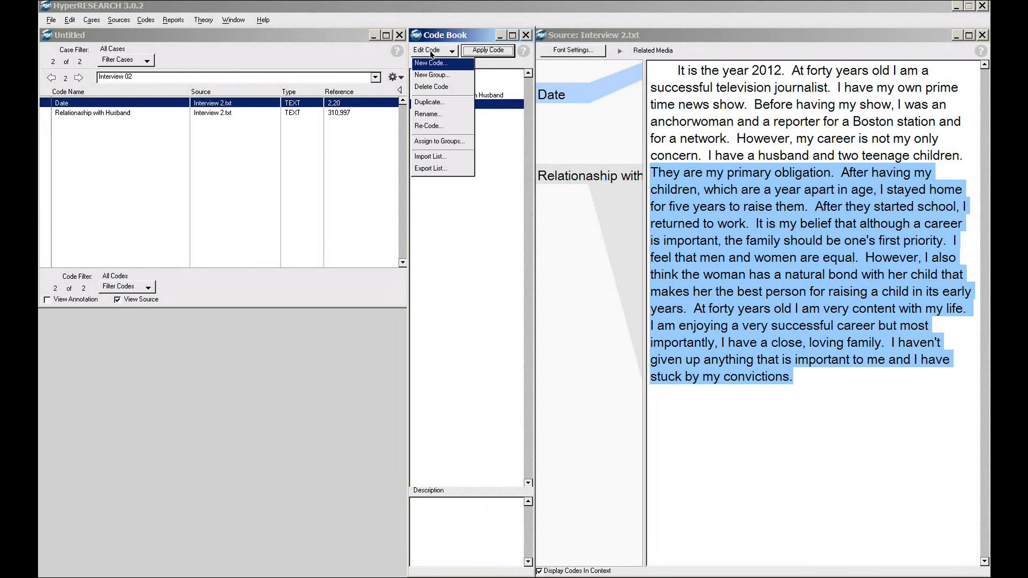
click(433, 64)
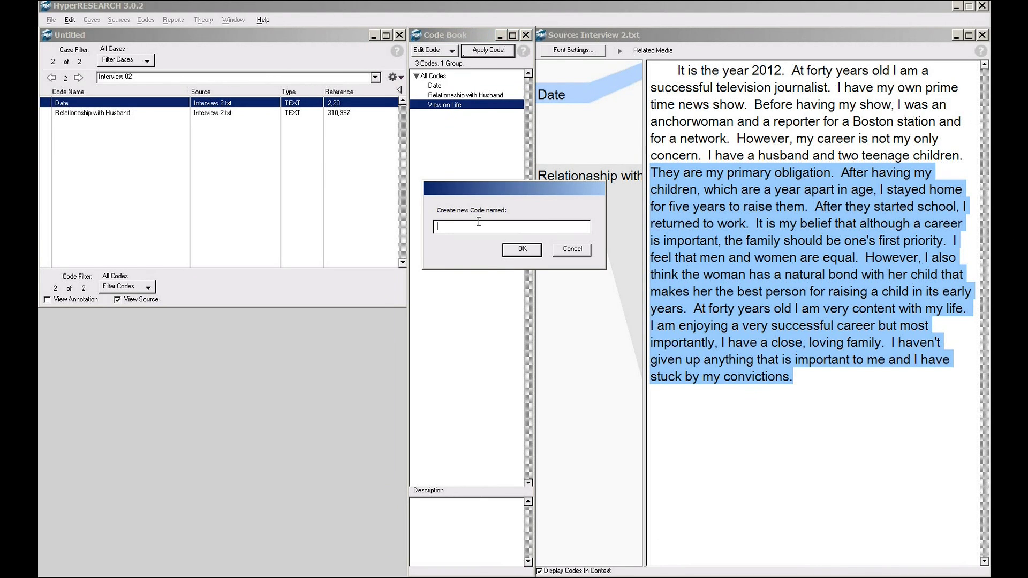
text(Wants Children)
click(522, 250)
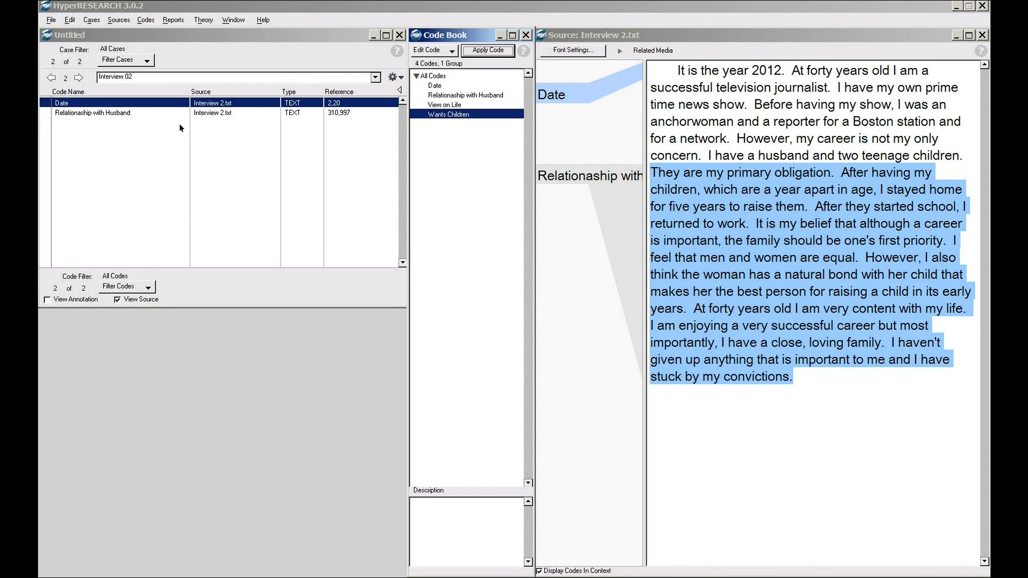
click(143, 114)
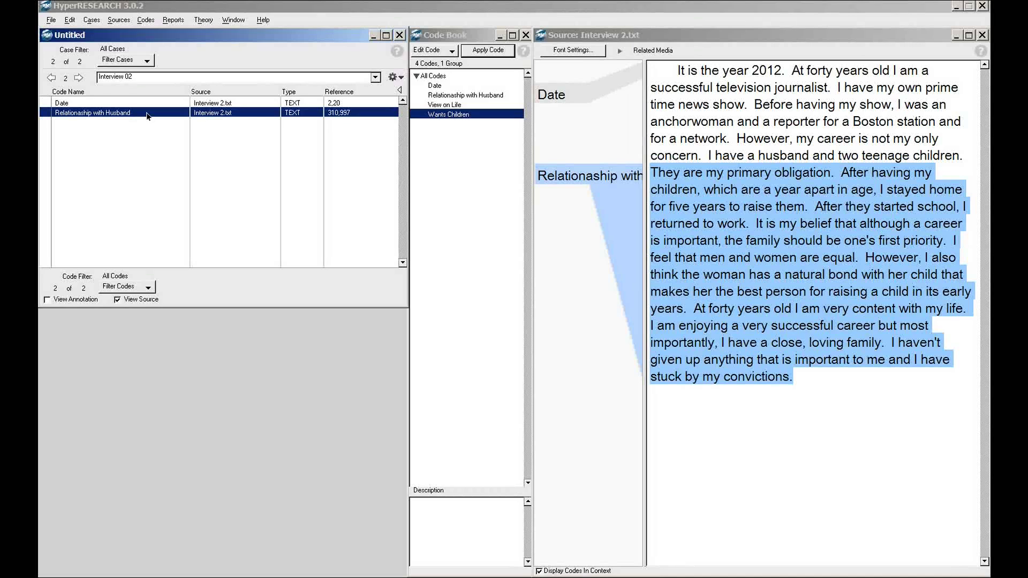
Re-code Interview 02's Relationship with Husband reference as View on Life, for this case only
click(144, 20)
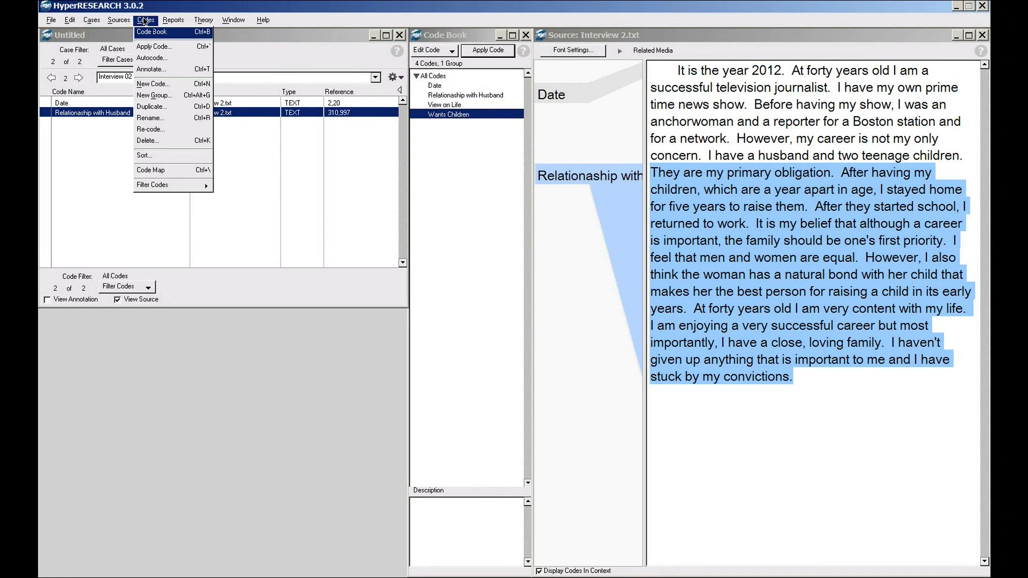
click(155, 119)
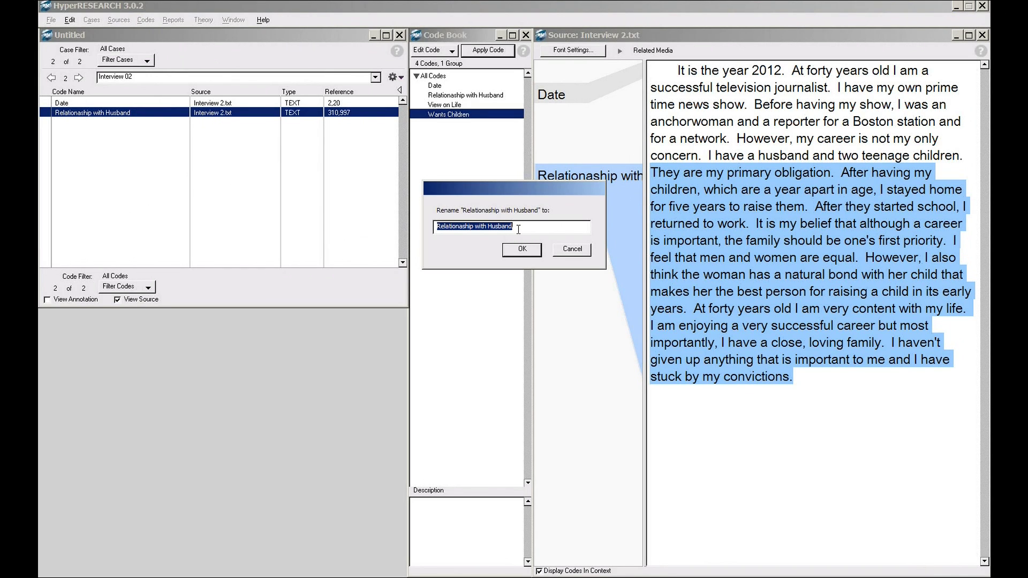
click(572, 250)
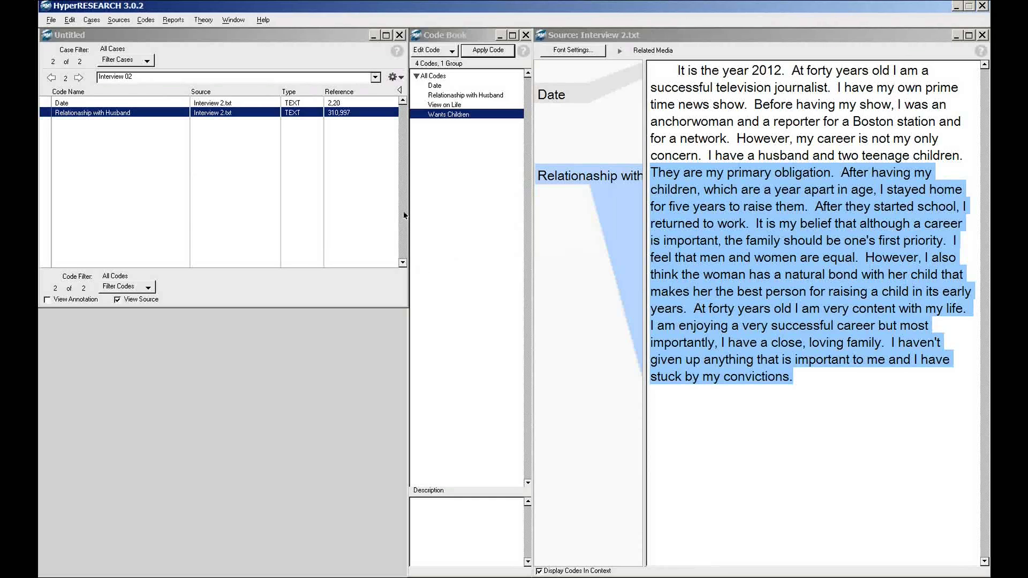
click(146, 20)
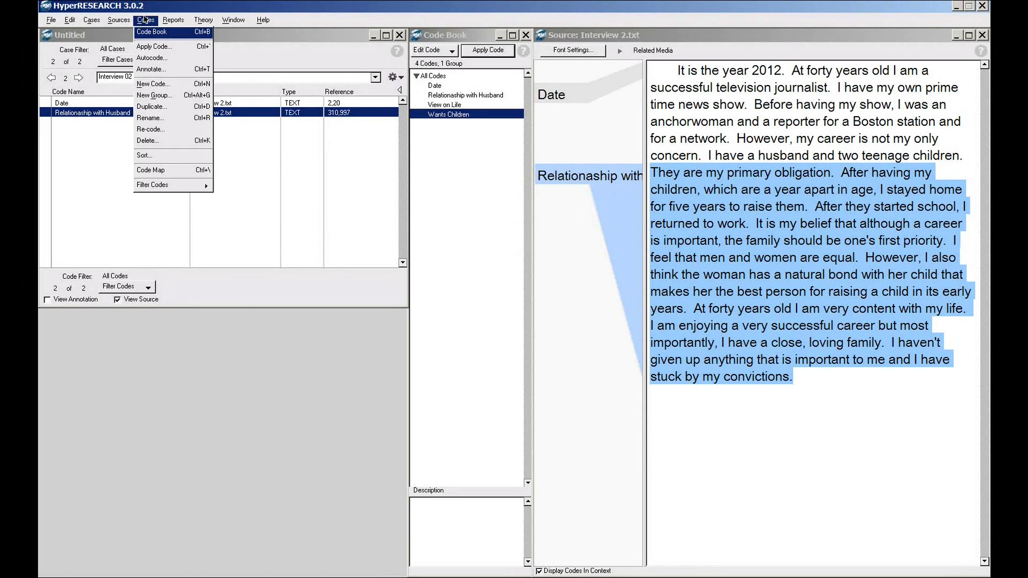
click(173, 133)
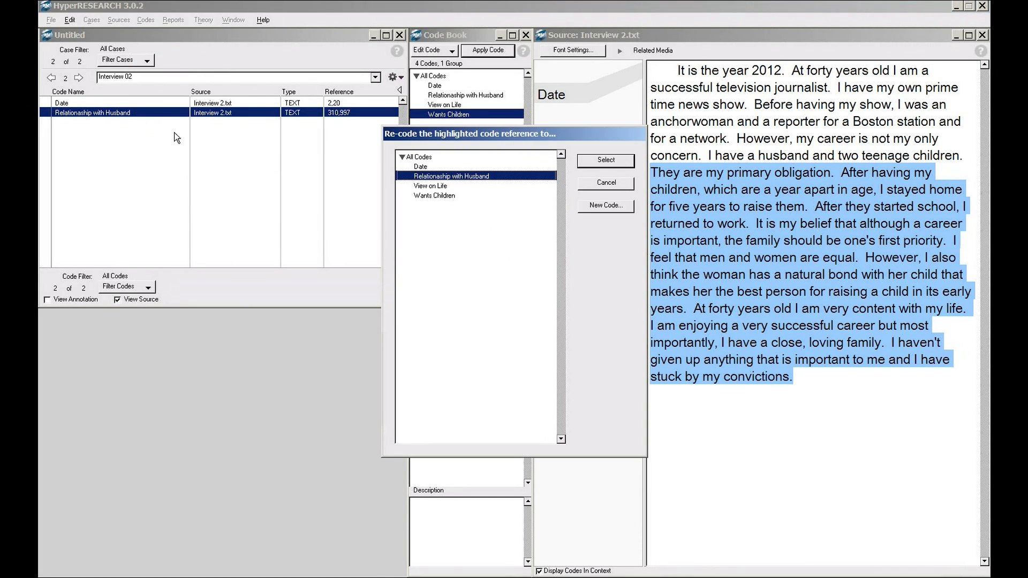
click(435, 185)
click(606, 160)
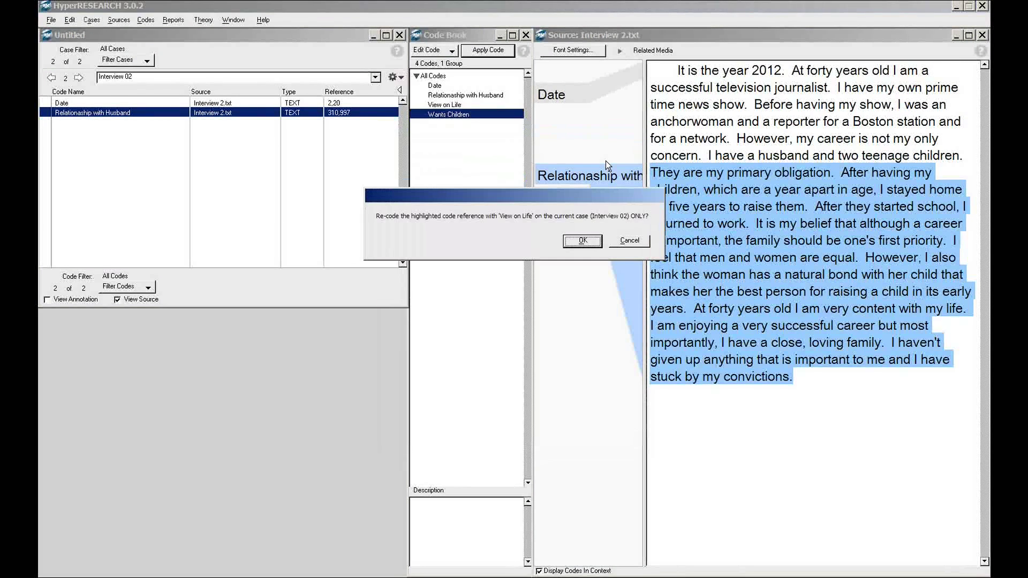
click(582, 241)
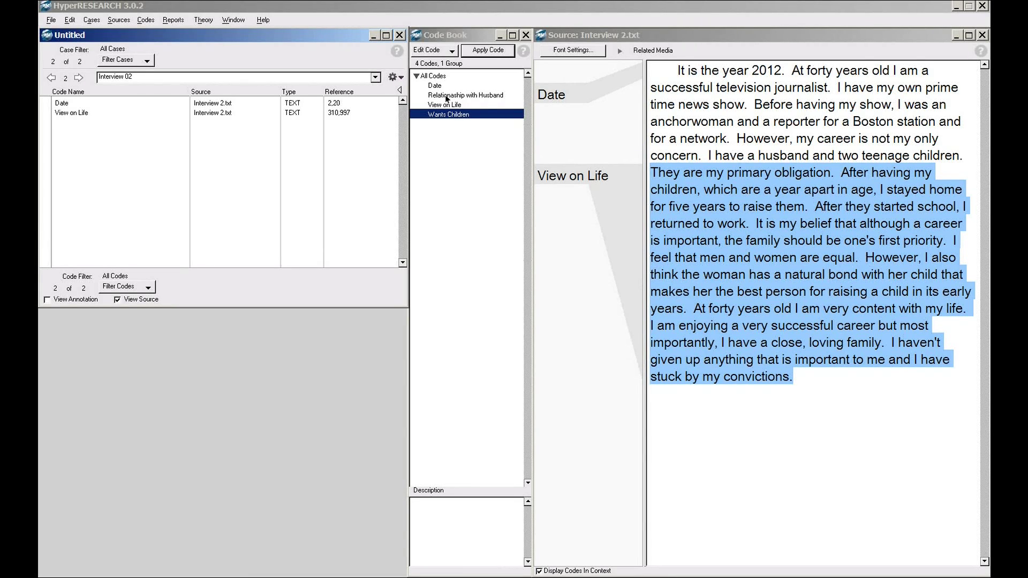
click(451, 51)
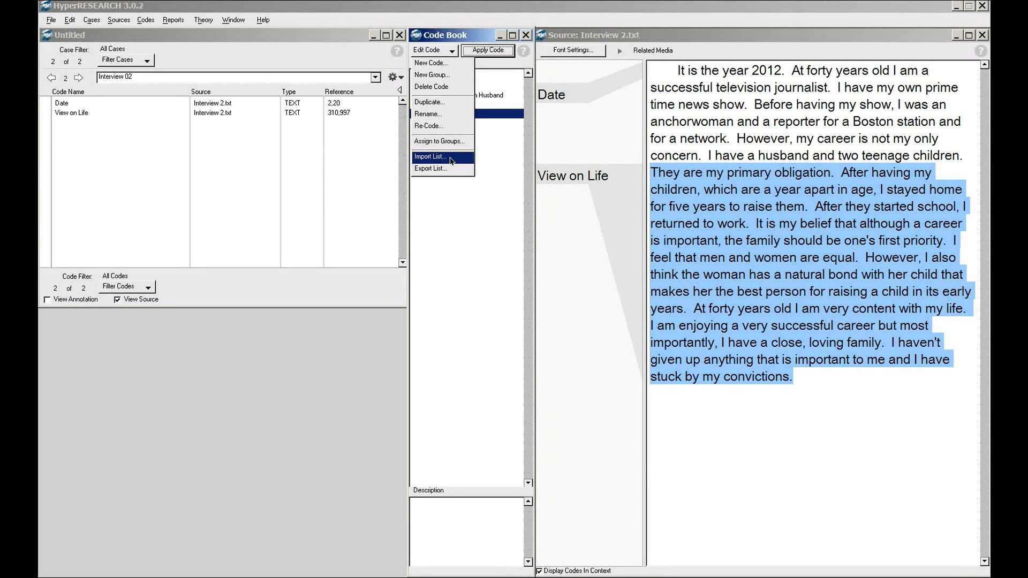
click(438, 37)
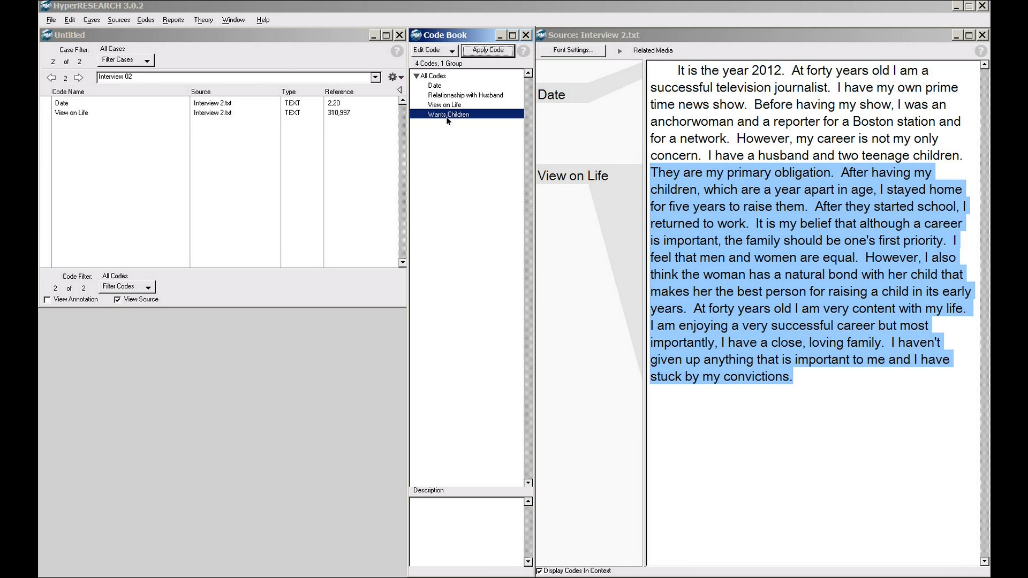
Enter the description 'Is an indicator that the person sees having a family as important in their life'
click(456, 508)
text(Is an indicator tha)
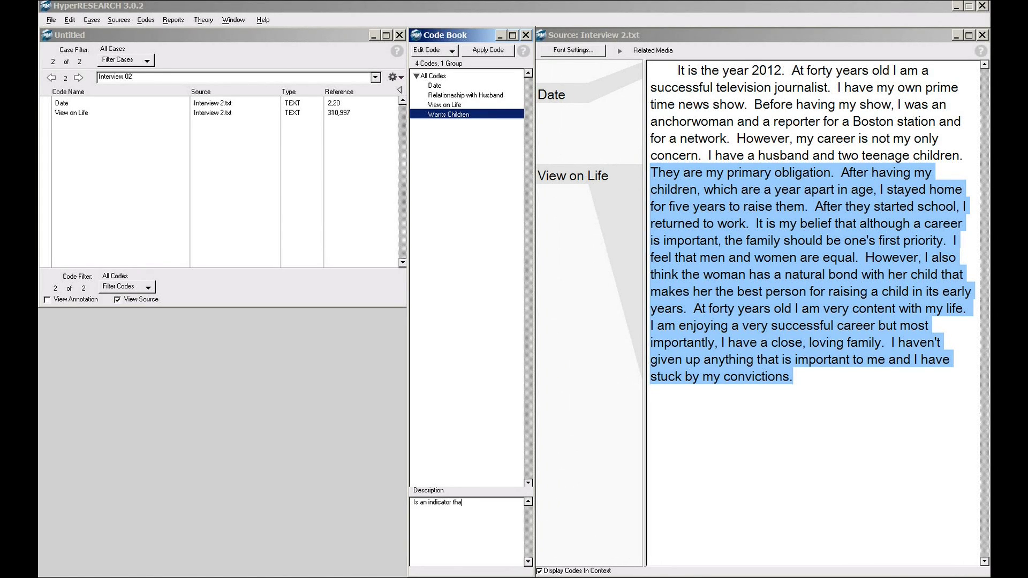
text(t the person sees )
text(having)
text( a family as im)
text(portant)
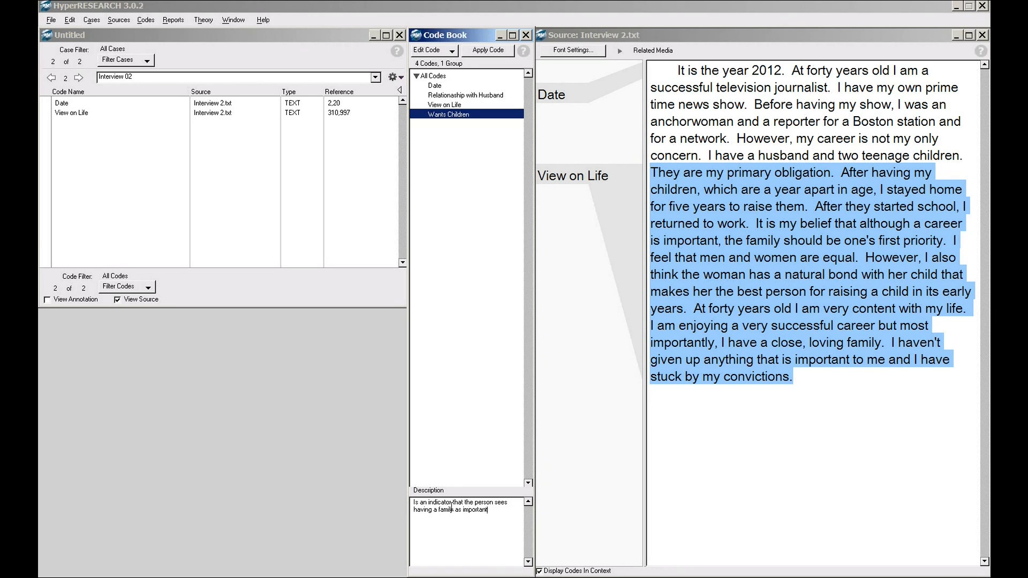
text( in their life.)
click(443, 104)
click(442, 96)
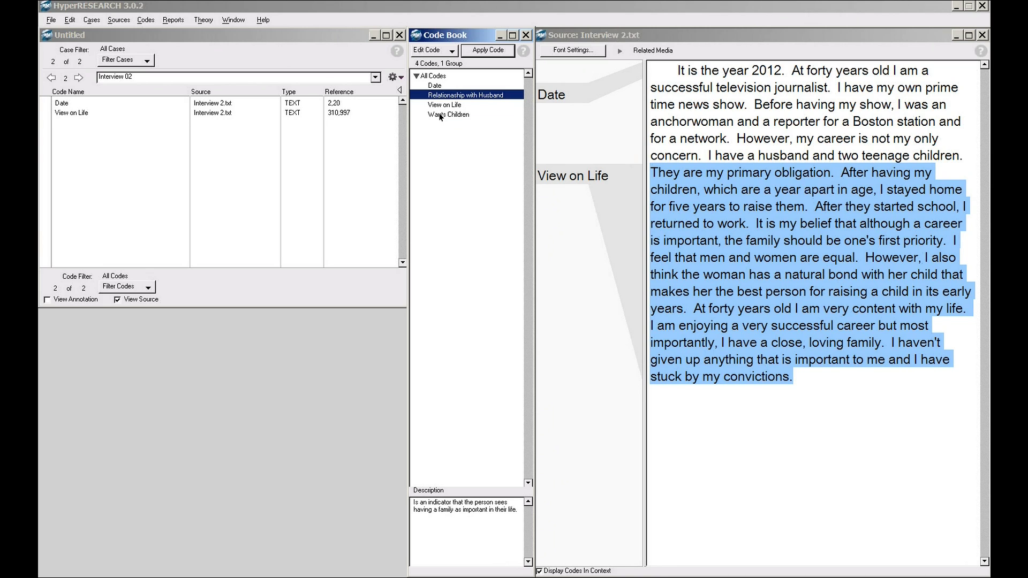
click(440, 115)
click(441, 106)
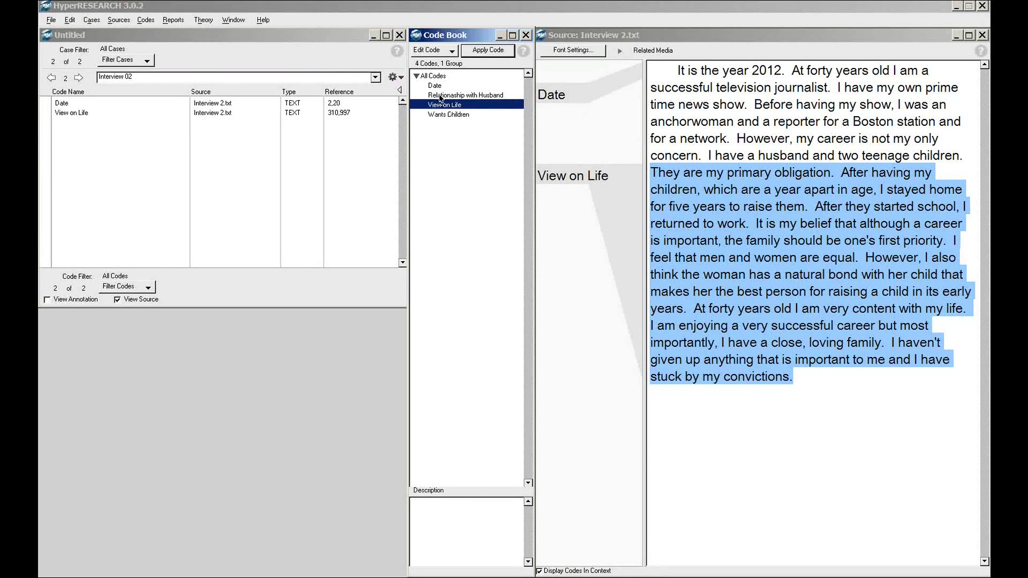
click(440, 97)
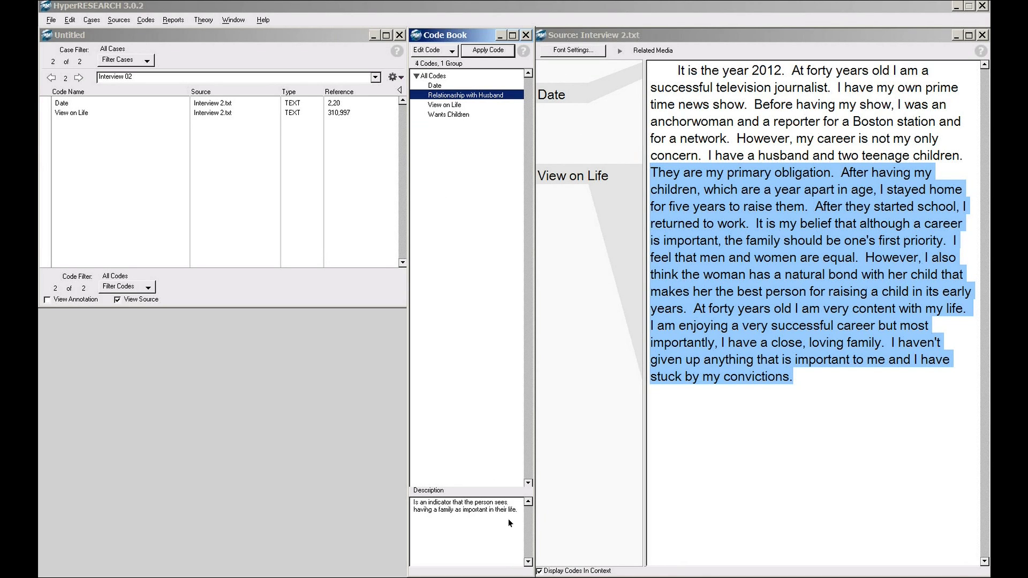
Cut that description from Relationship with Husband and paste it into Wants Children's Description box
click(483, 506)
drag(522, 509, 412, 494)
key(ctrl+x)
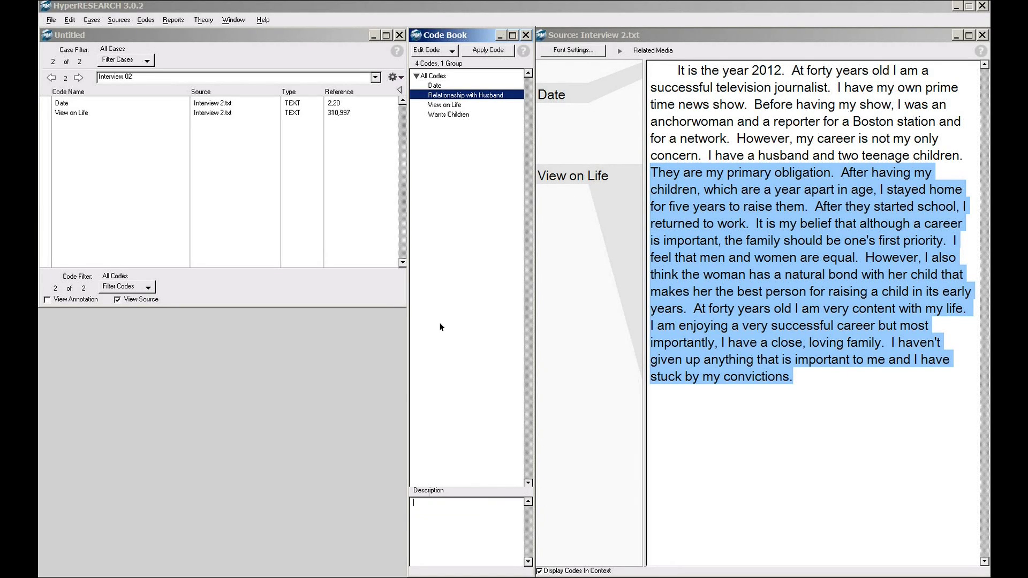
click(448, 115)
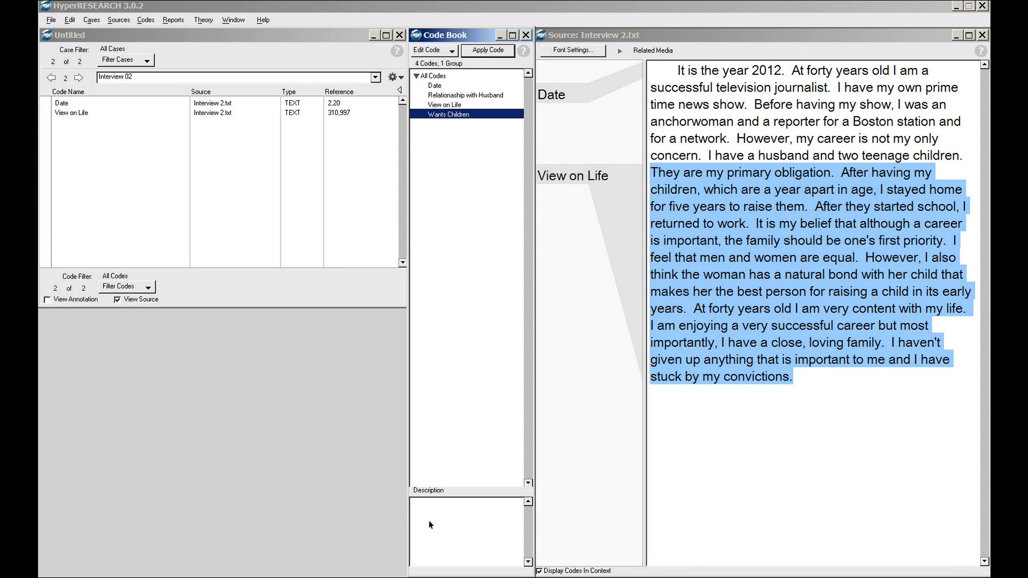
key(ctrl+v)
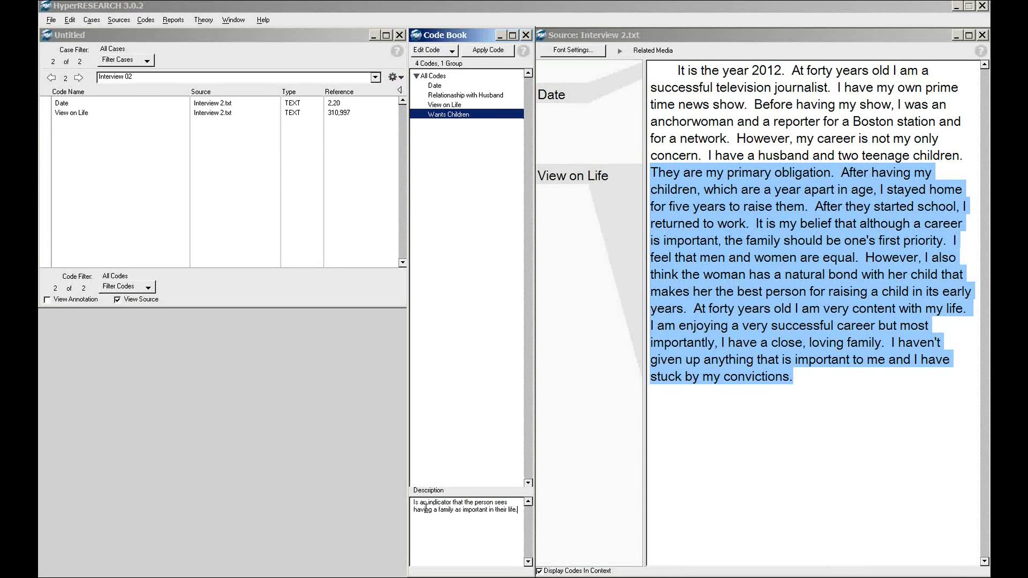
click(448, 105)
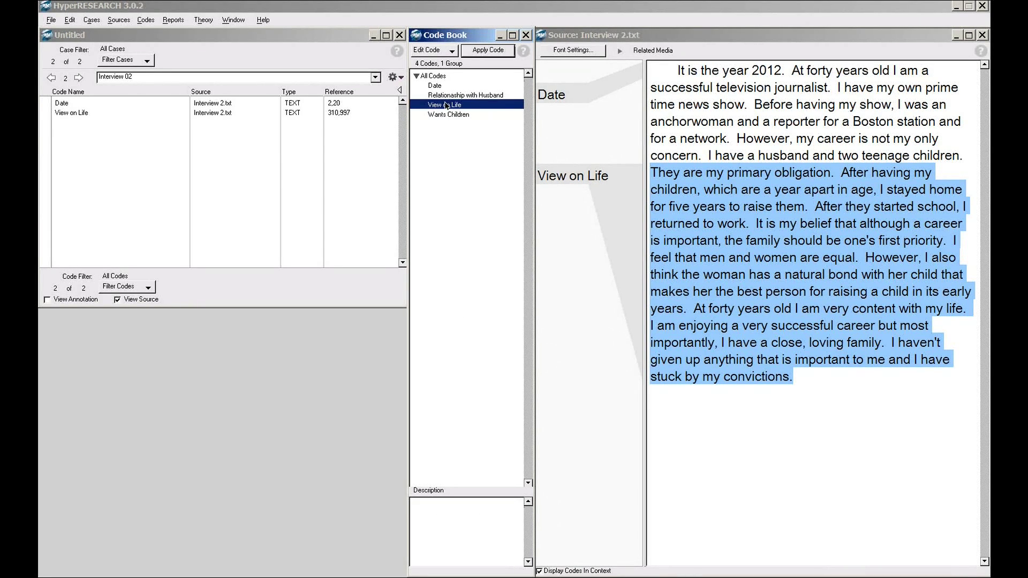
click(447, 96)
click(449, 115)
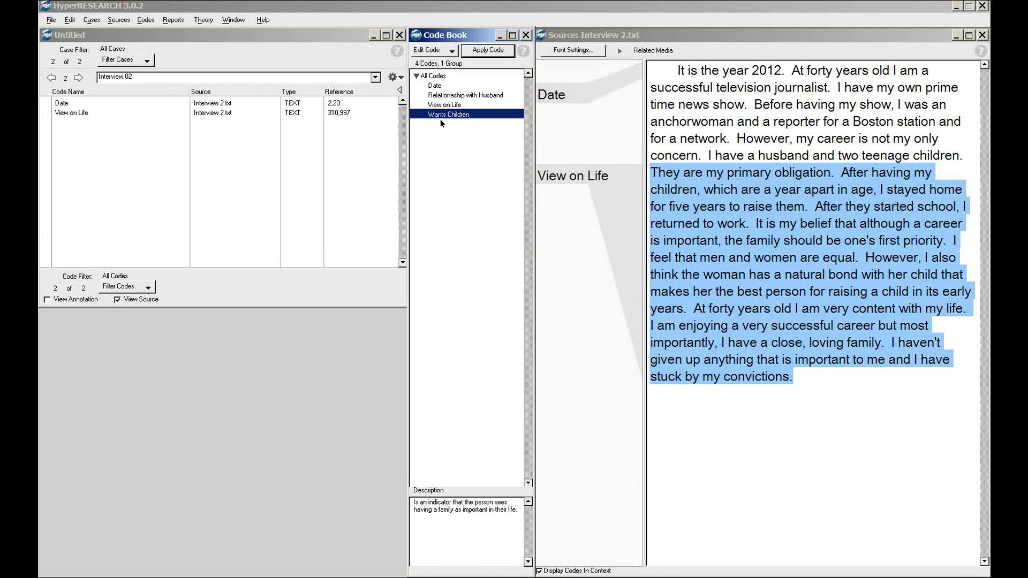
Create a code group named 'Attitudes on Life' and move Wants Children and View on Life into it
click(441, 52)
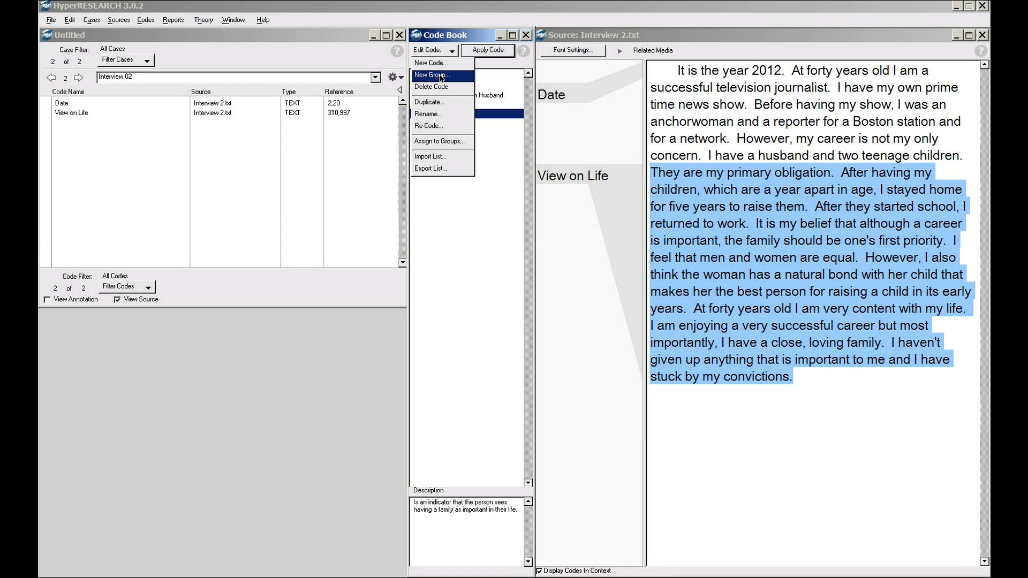
click(442, 76)
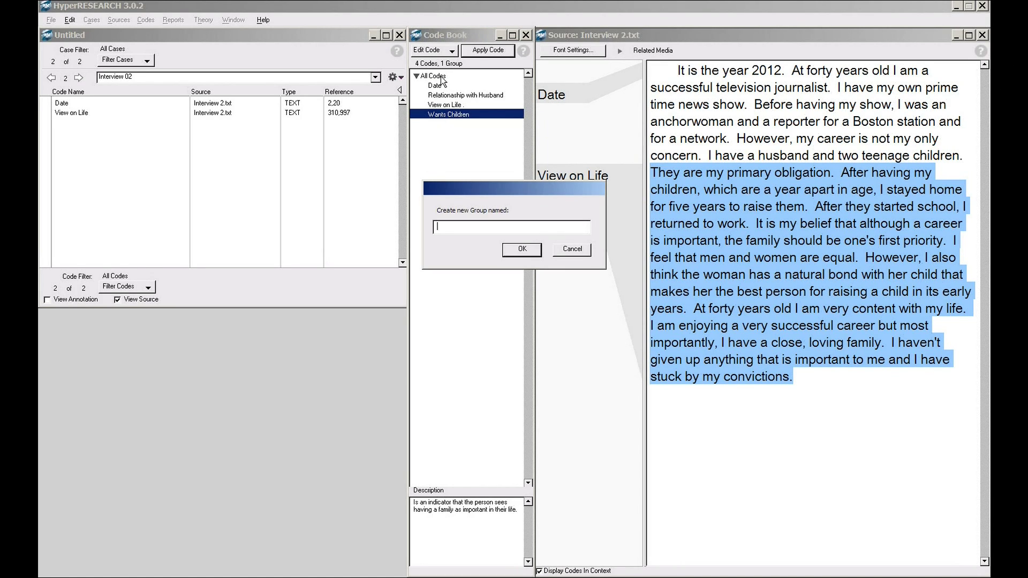
text(Attitudes on Life)
click(521, 250)
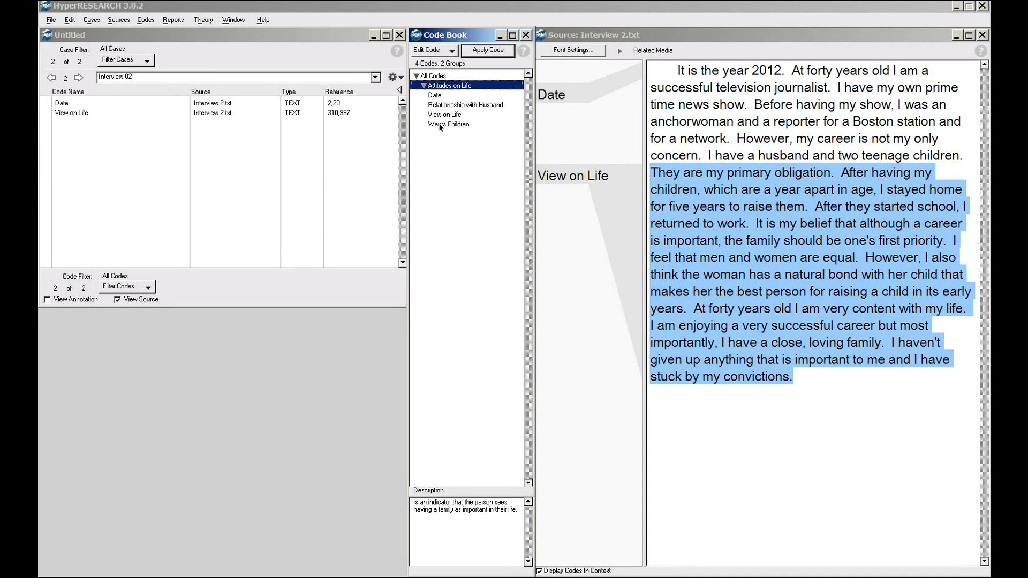
drag(440, 125, 443, 87)
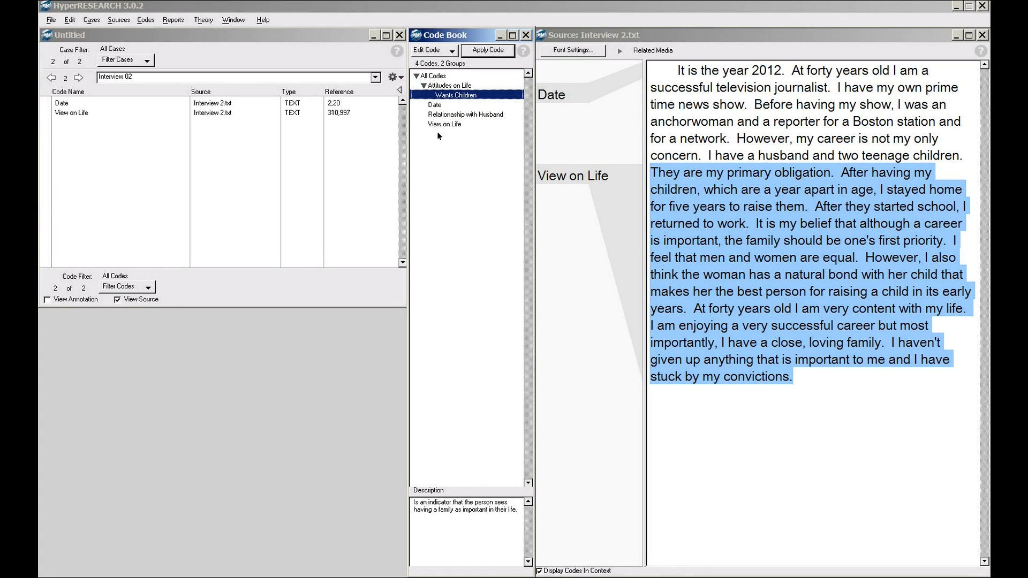
drag(441, 125, 448, 96)
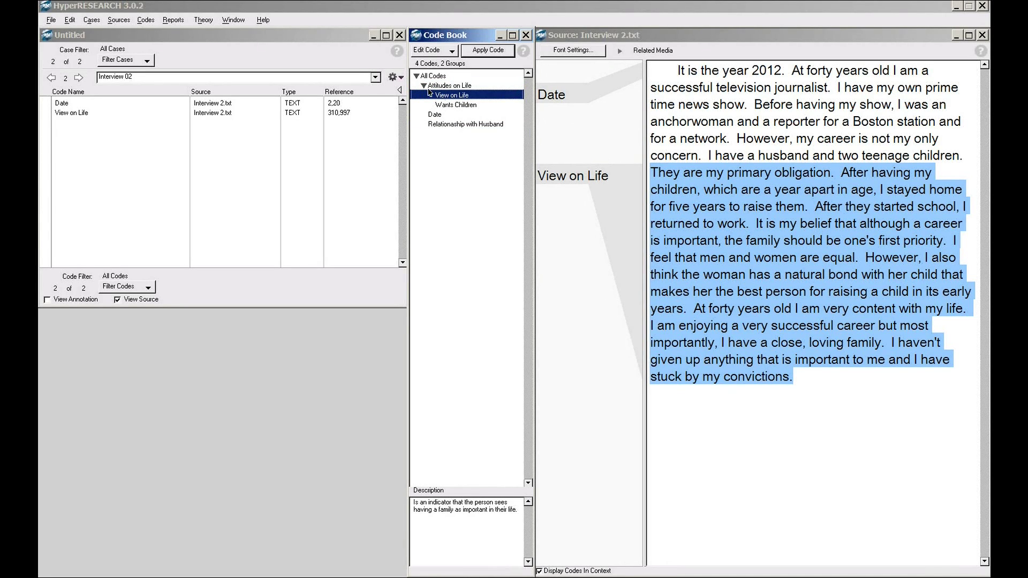
Create a code group named 'Relationships' and move Relationship with Husband into it
click(420, 52)
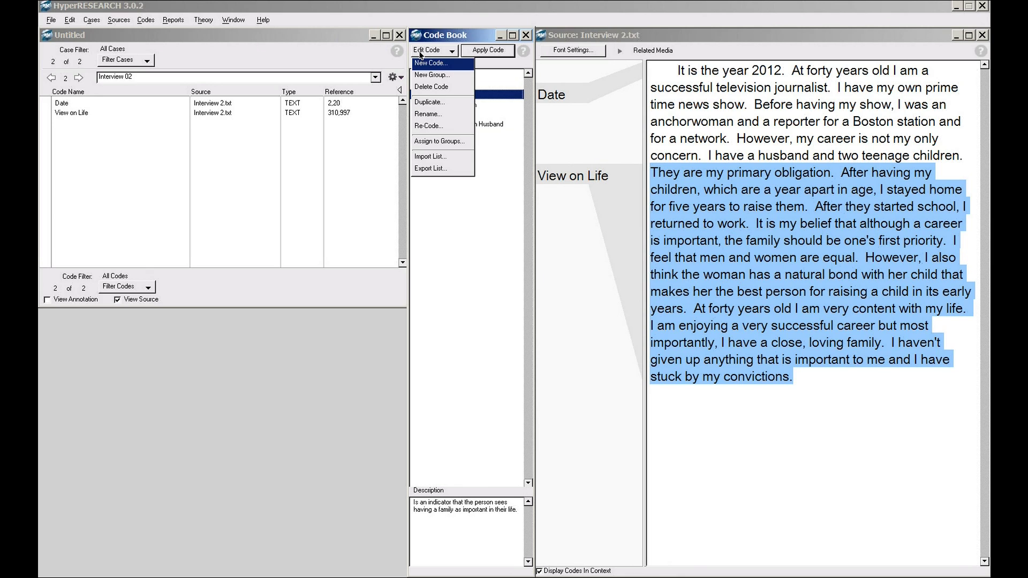
click(426, 78)
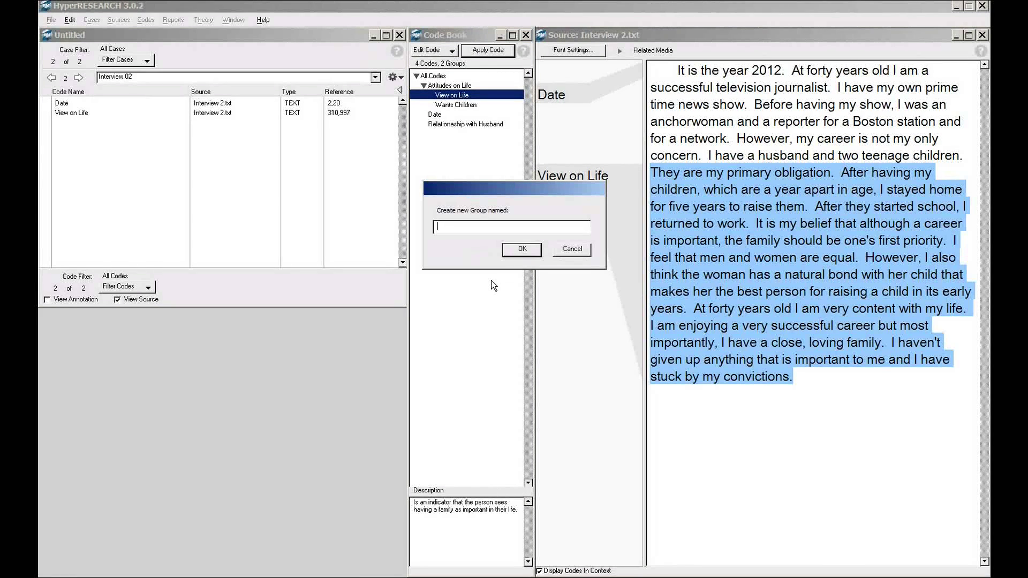
text(Relationships)
click(522, 250)
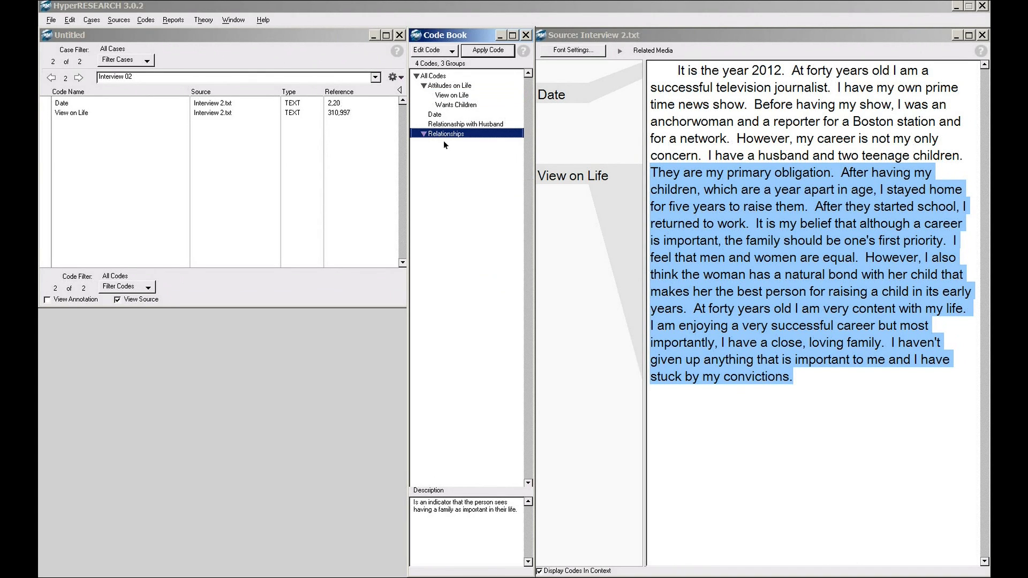
drag(440, 124, 448, 135)
click(422, 86)
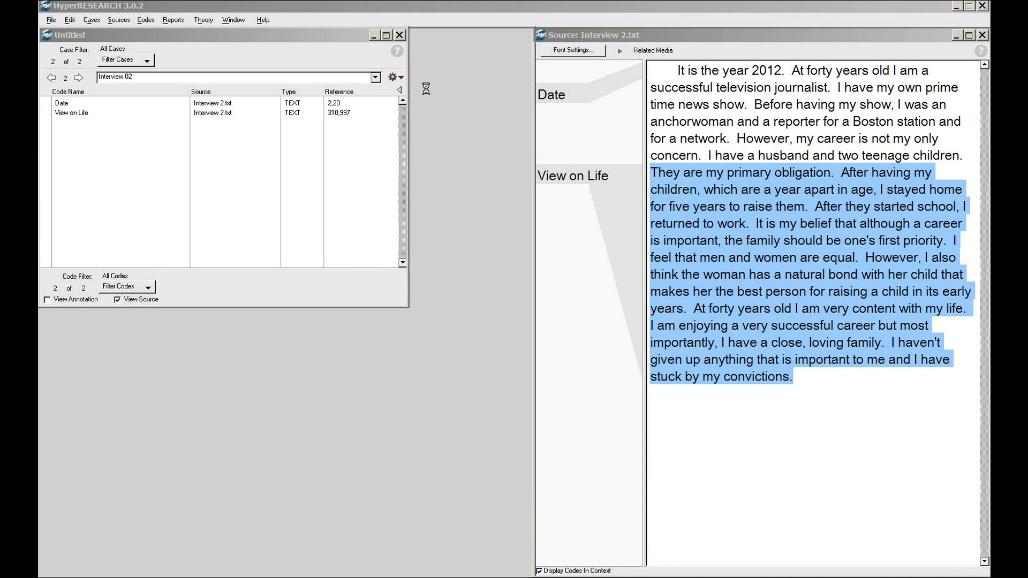
click(424, 86)
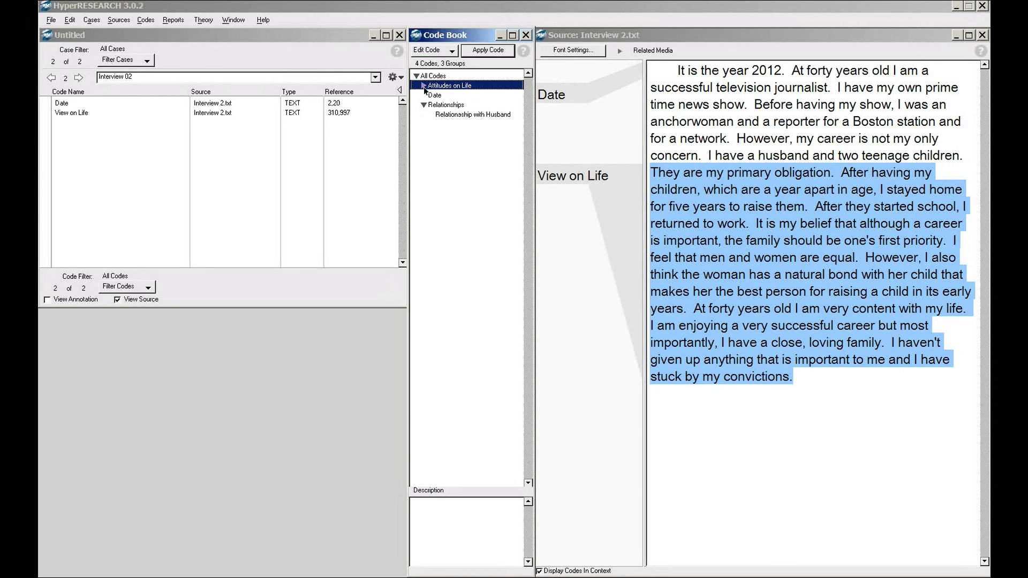
click(423, 86)
click(424, 124)
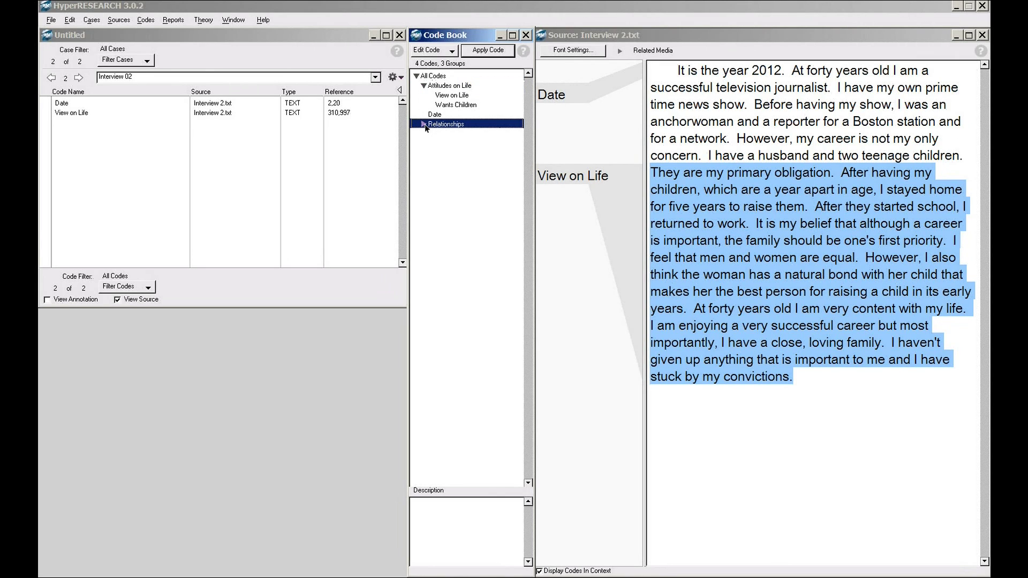
click(424, 124)
click(663, 108)
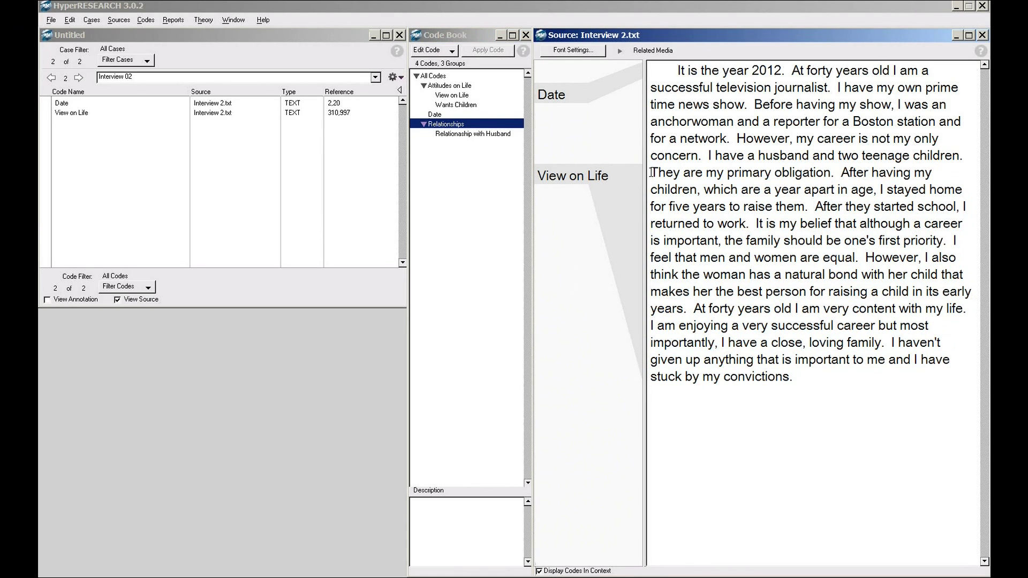
Add a 'Relationship with Children' code to the Relationships group, then select the primary-obligation passage
click(433, 51)
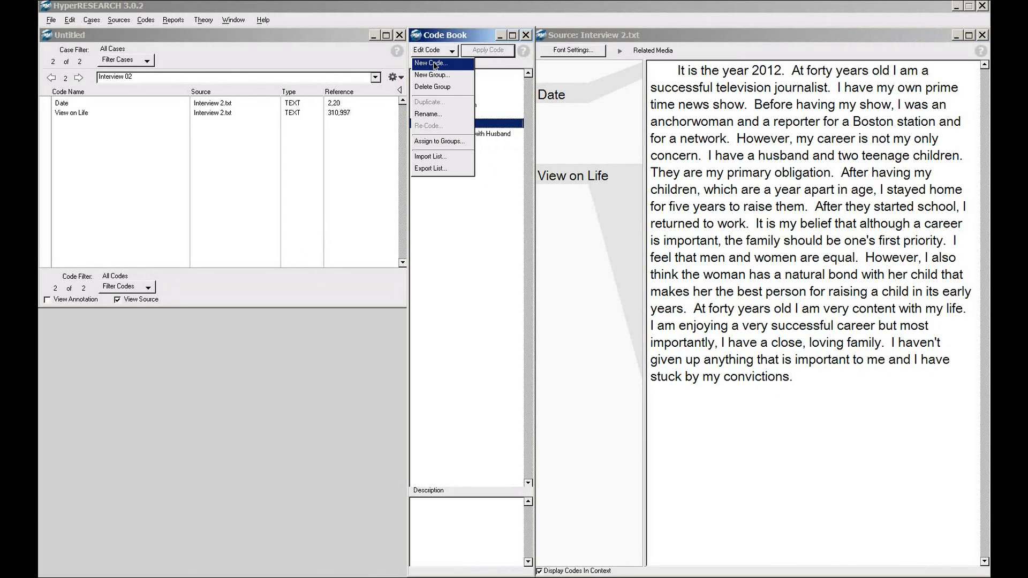
click(435, 64)
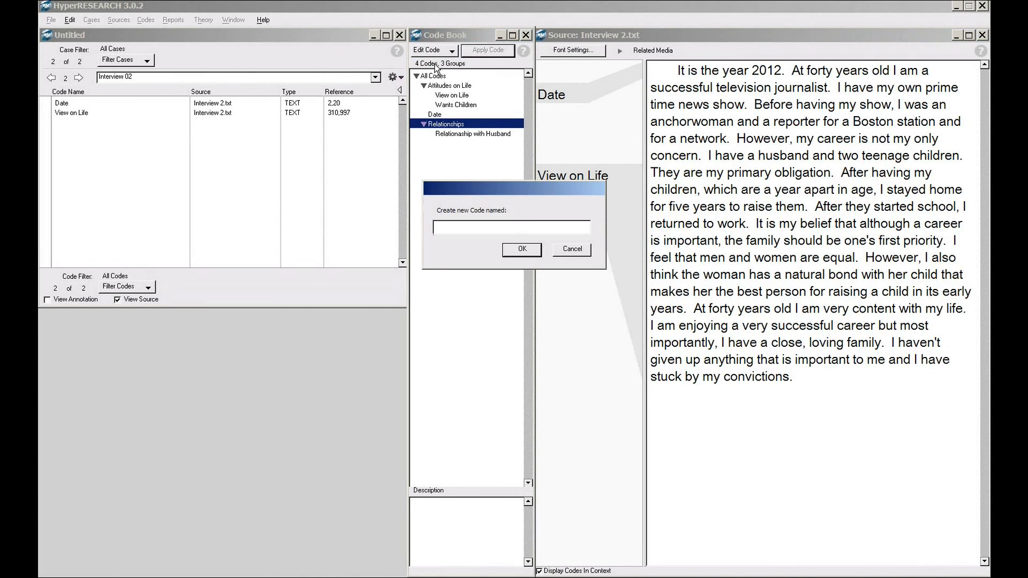
text(Relationship with Children)
click(524, 252)
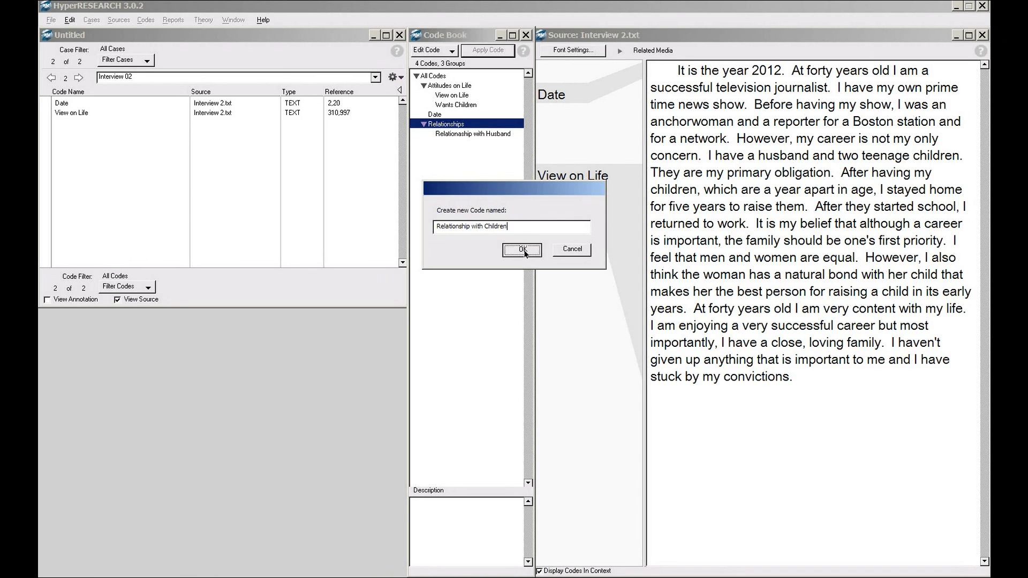
drag(439, 124, 442, 135)
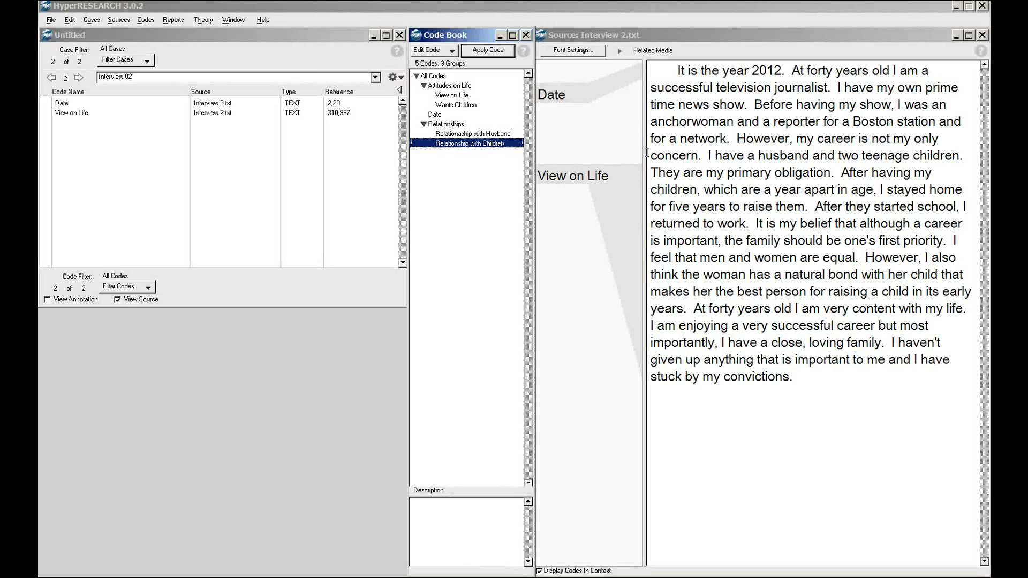
drag(654, 172, 745, 275)
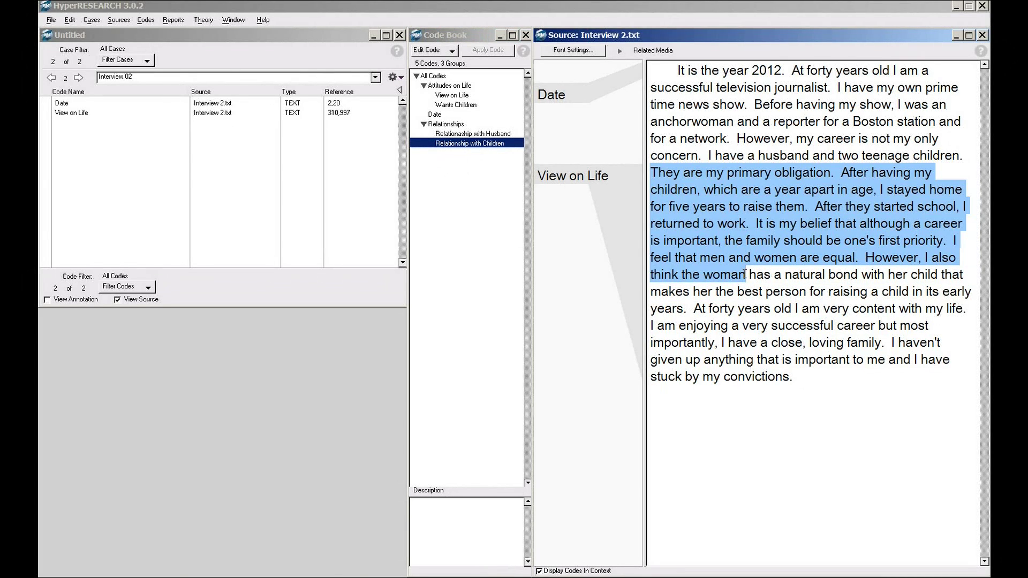
Apply the whole Relationships group to the selected primary-obligation passage
click(453, 124)
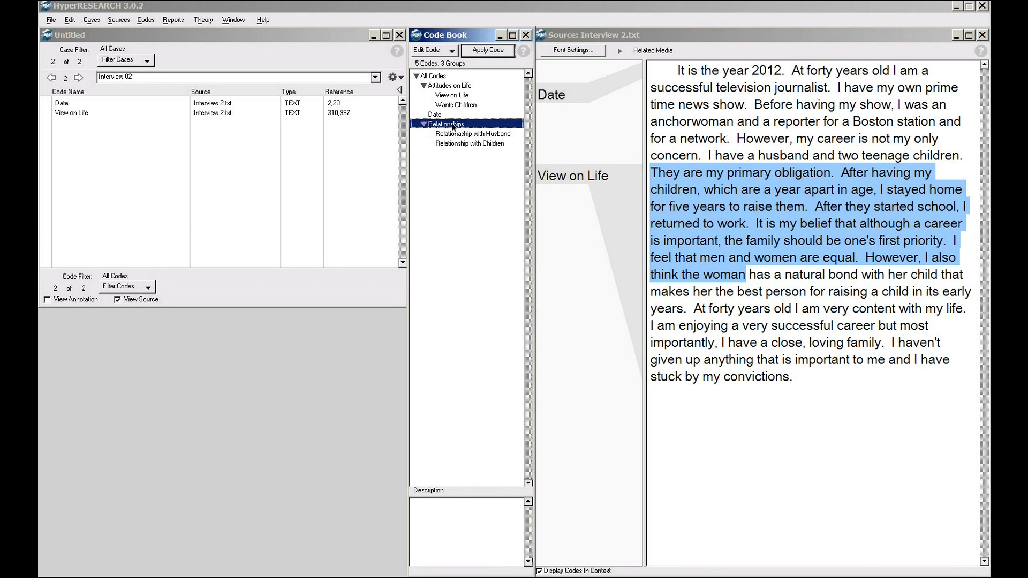
click(483, 52)
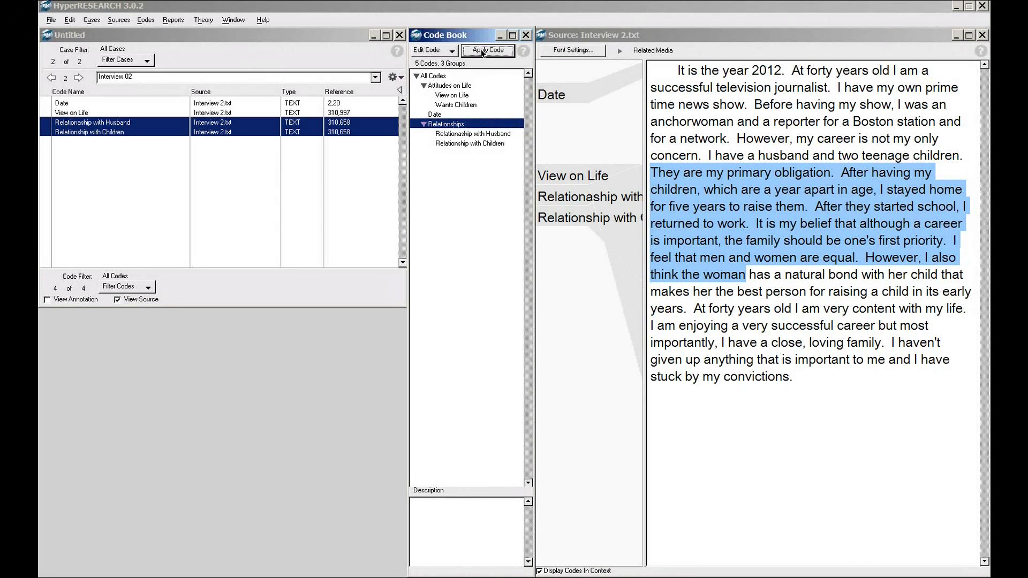